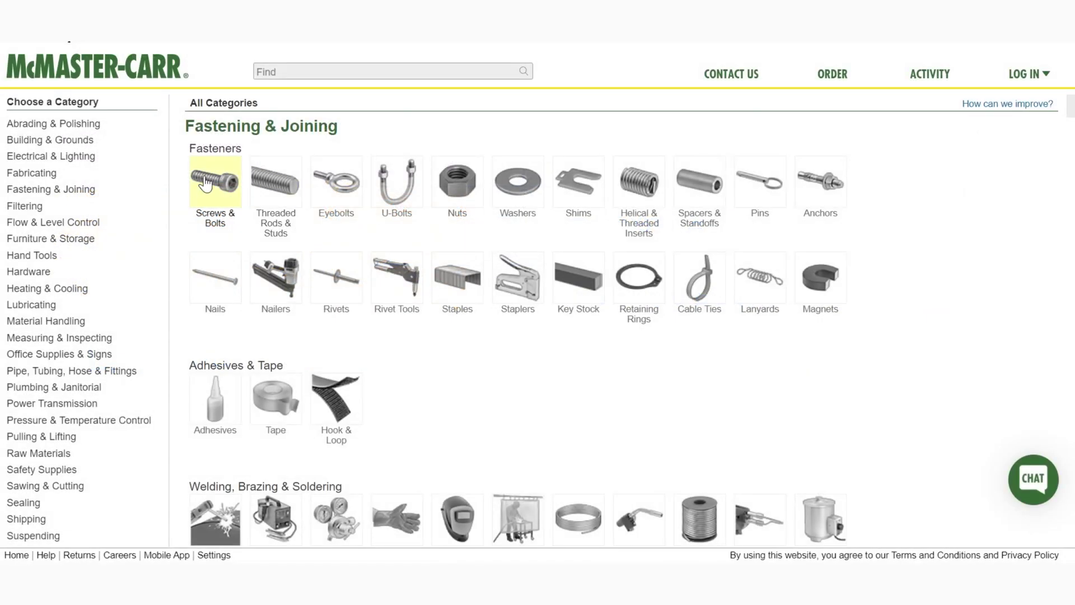
Browse to Flat Head Screws and filter the results to inch sizes.
left_click(215, 179)
left_click(322, 266)
left_click(33, 135)
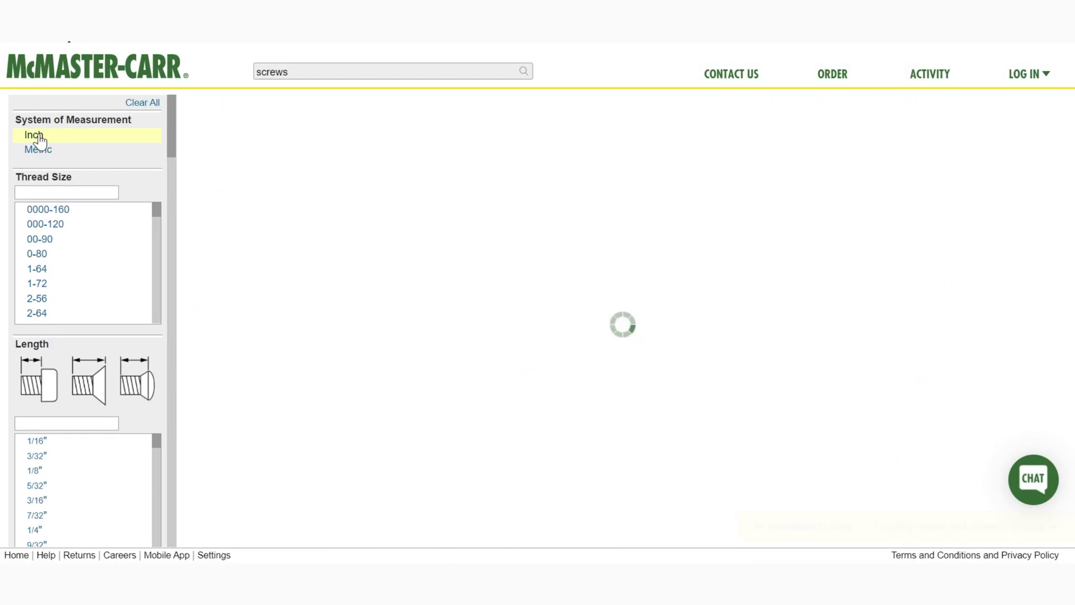
left_click(159, 227)
scroll(159, 227, "down", 3)
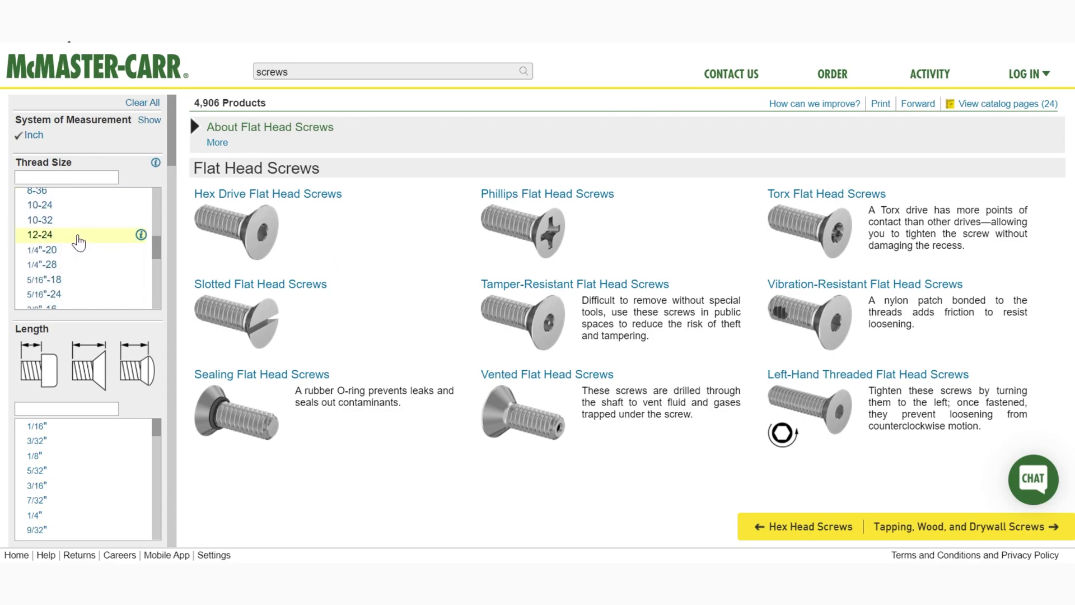
Narrow to 12-24 flat head stainless steel screws and download the CAD model of 92210A027.
left_click(77, 237)
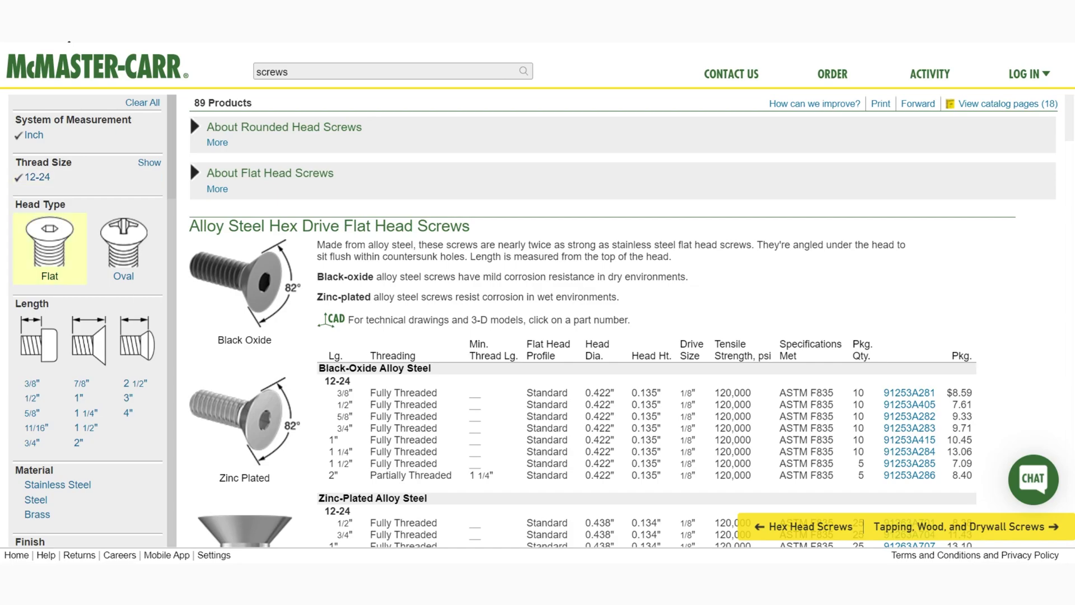
left_click(49, 242)
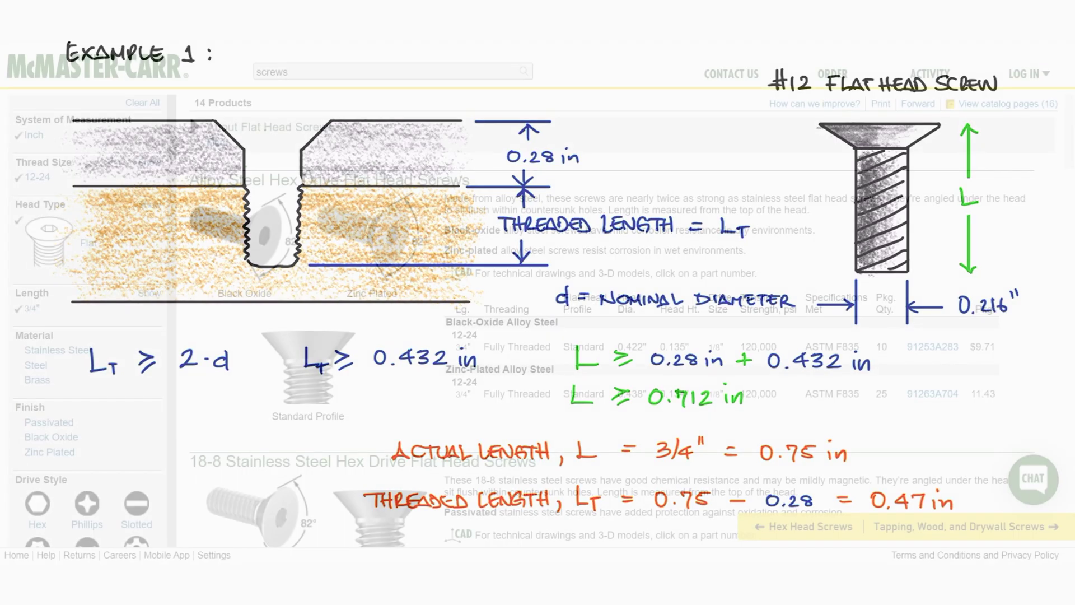
left_click(72, 351)
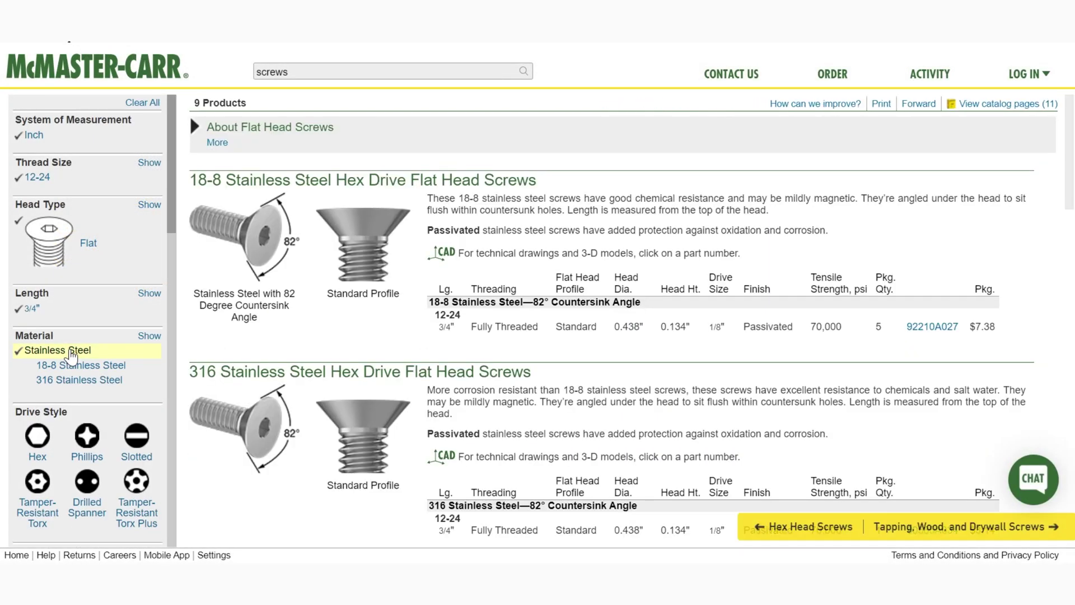
left_click(932, 327)
left_click(952, 442)
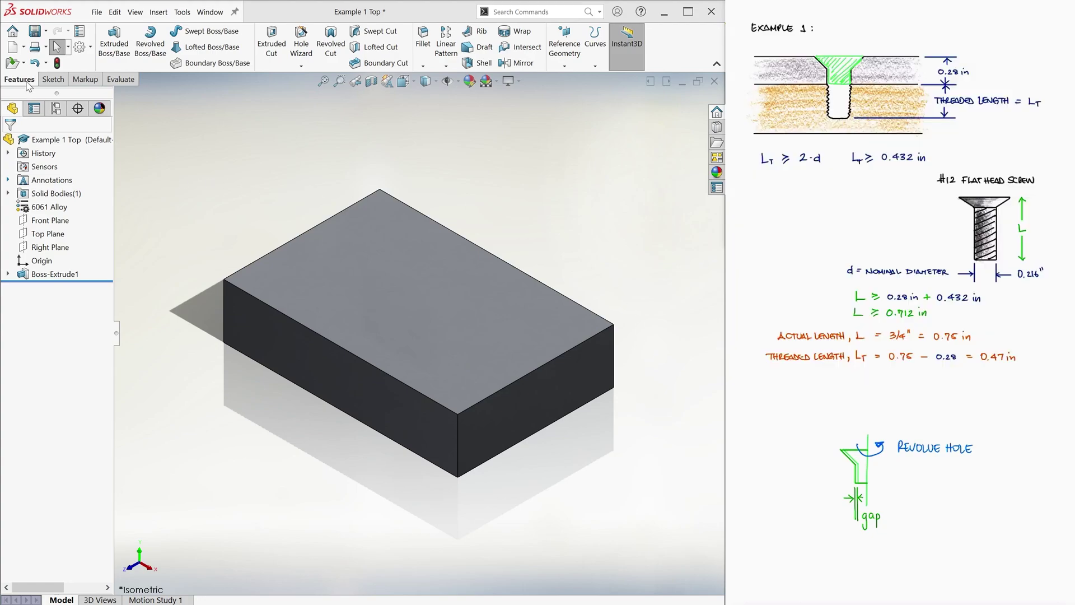
Set up a Hole Wizard countersink for a #12 82° flat head screw.
left_click(297, 43)
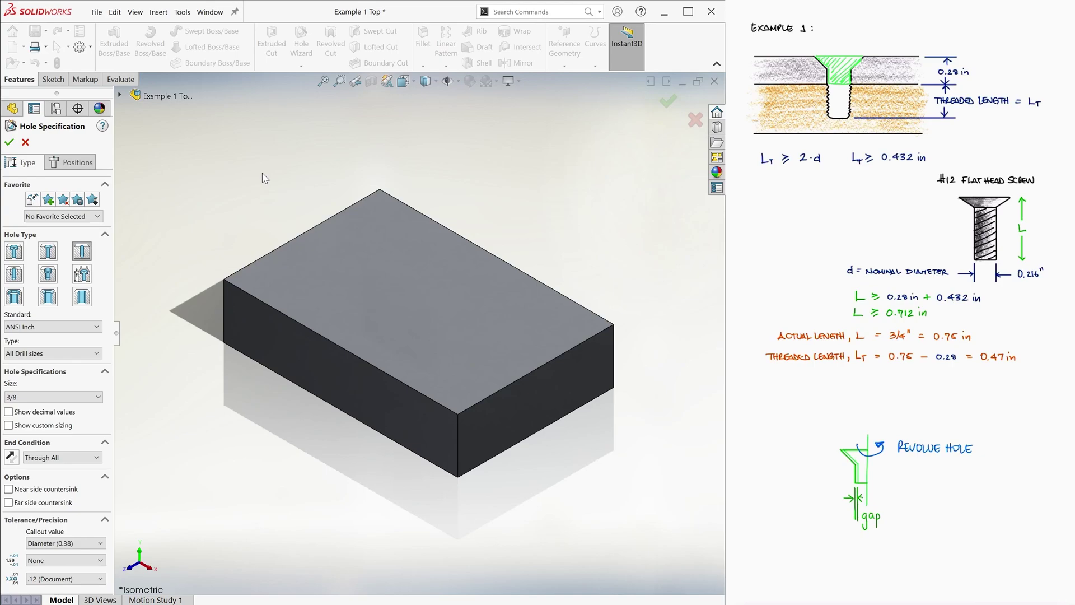
left_click(49, 253)
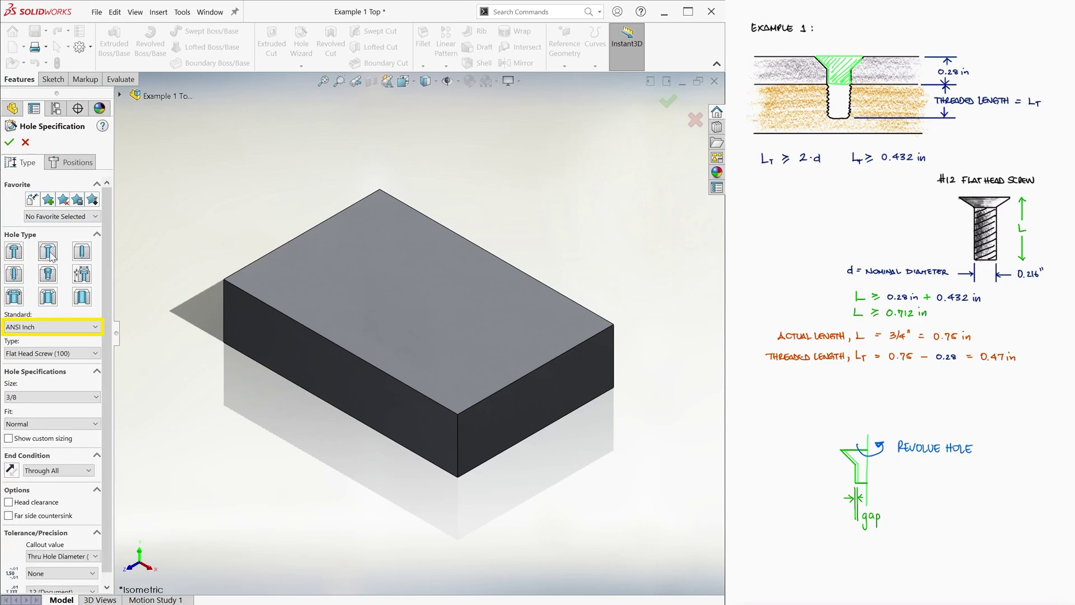
left_click(66, 354)
left_click(69, 374)
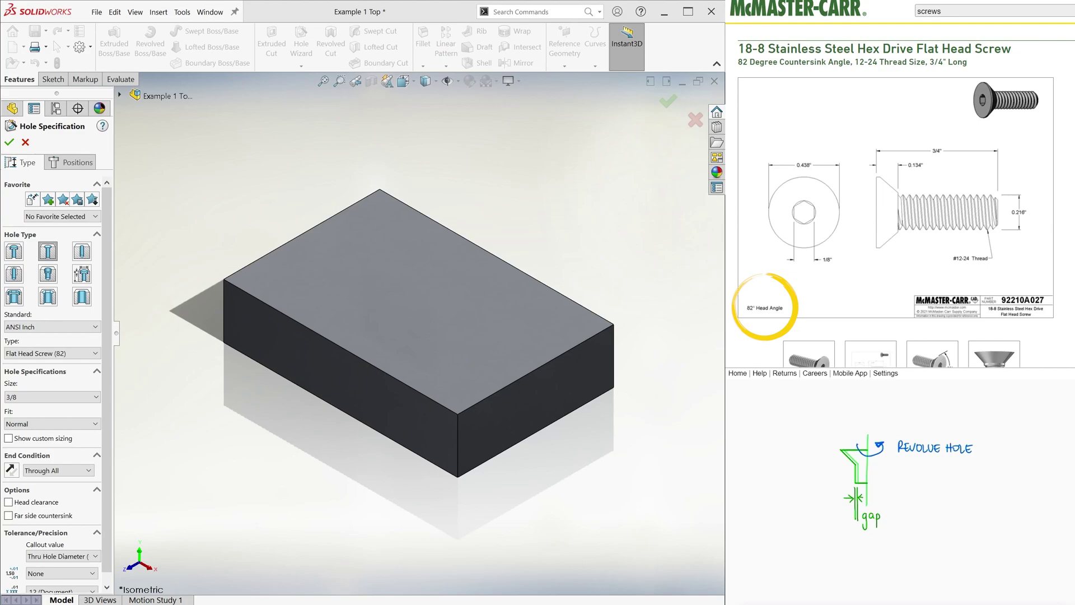
left_click(76, 397)
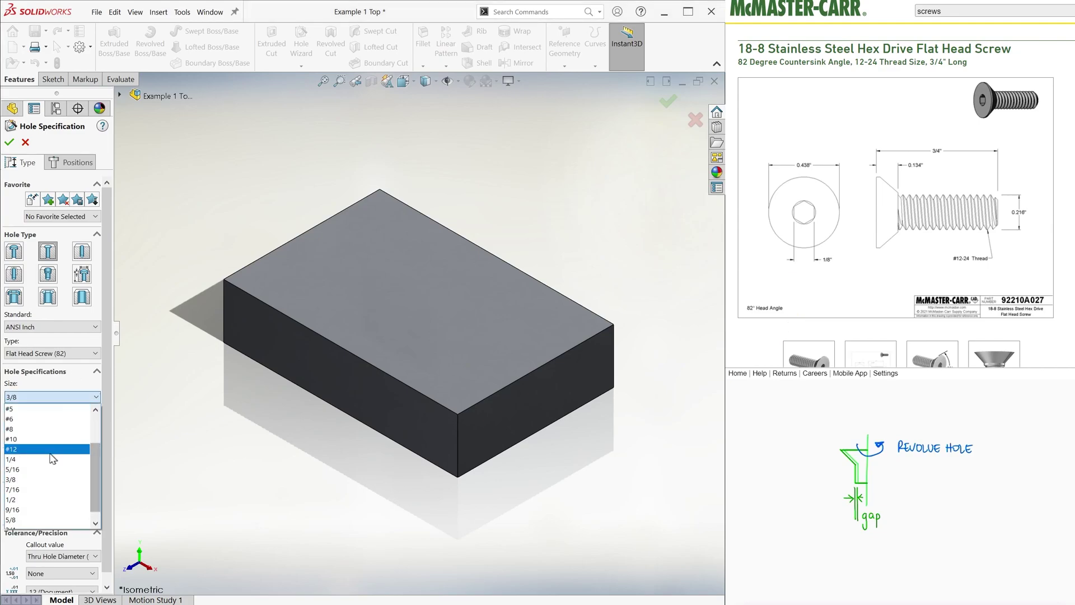
left_click(50, 451)
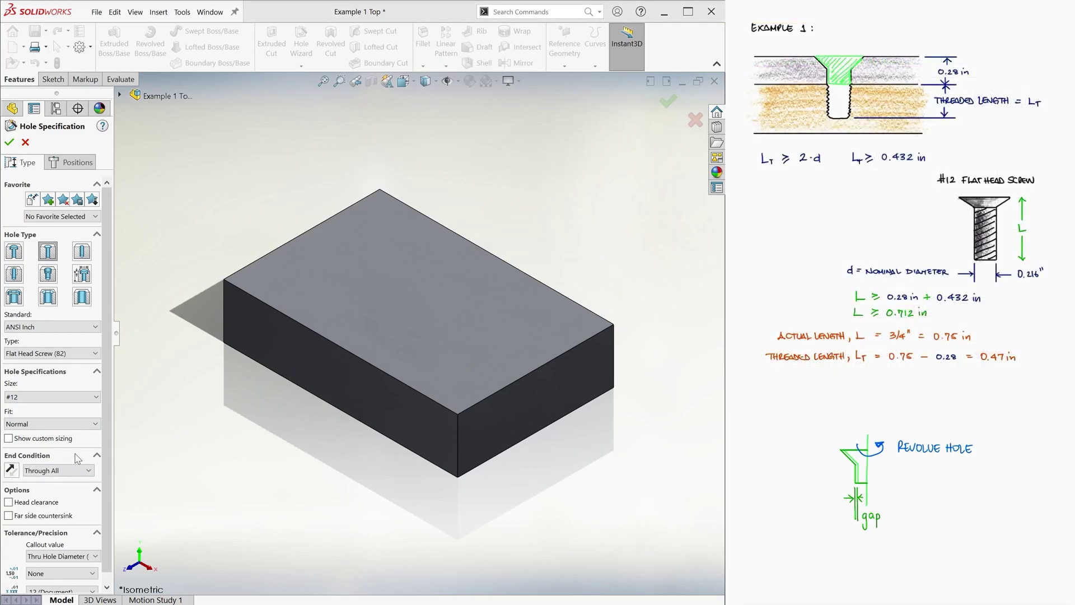
Place the countersunk hole on the plate's top face and confirm it.
left_click(70, 162)
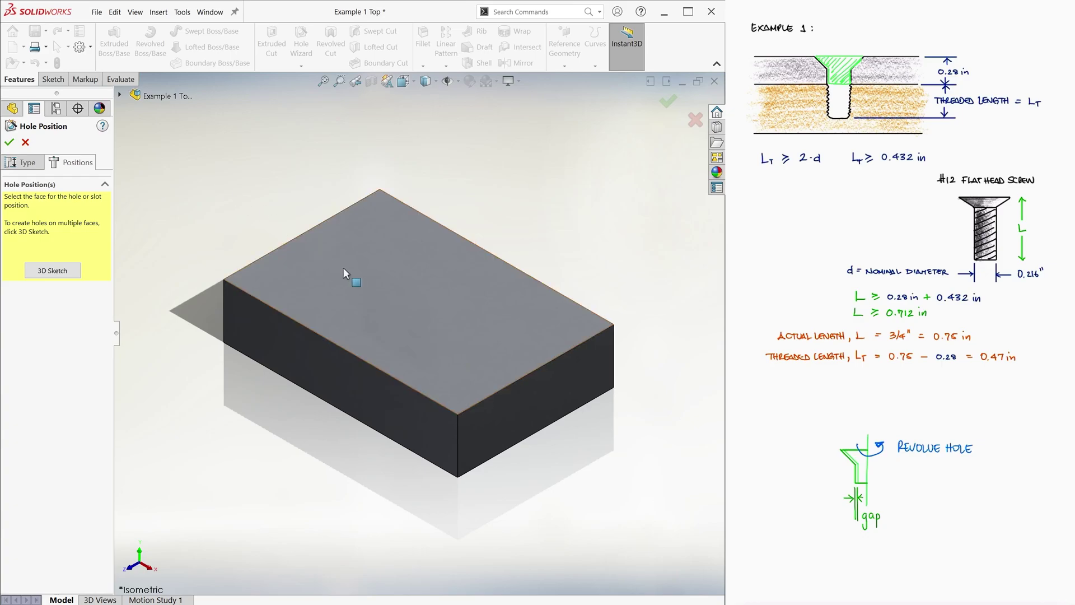
left_click(372, 274)
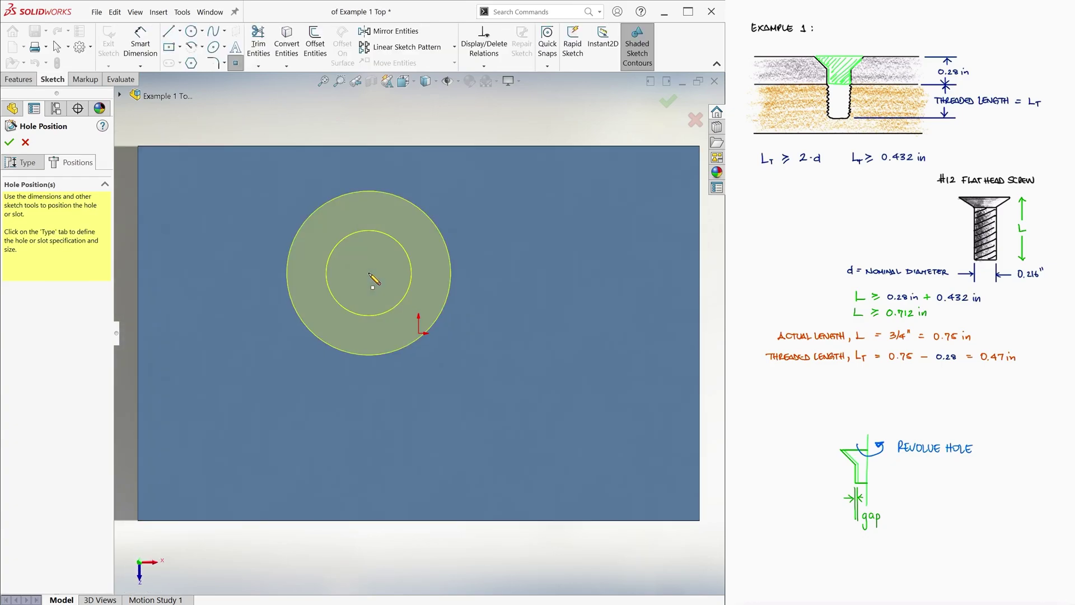
left_click(369, 274)
left_click(666, 102)
key("ctrl+7")
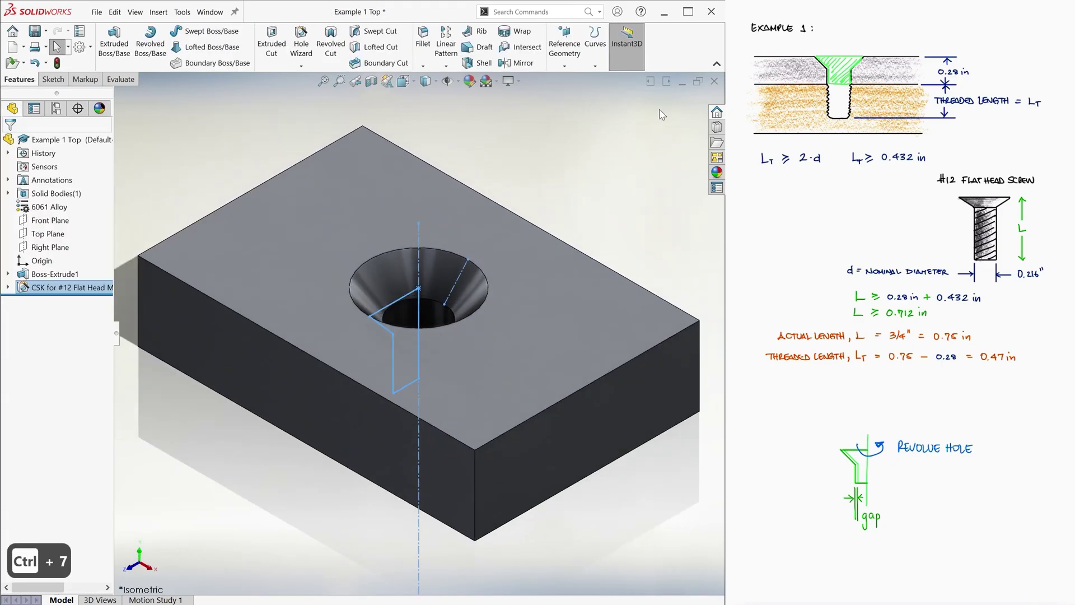
Save the top plate part and switch to the Example 1 Bottom part.
left_click(634, 168)
key("ctrl+s")
left_click(210, 12)
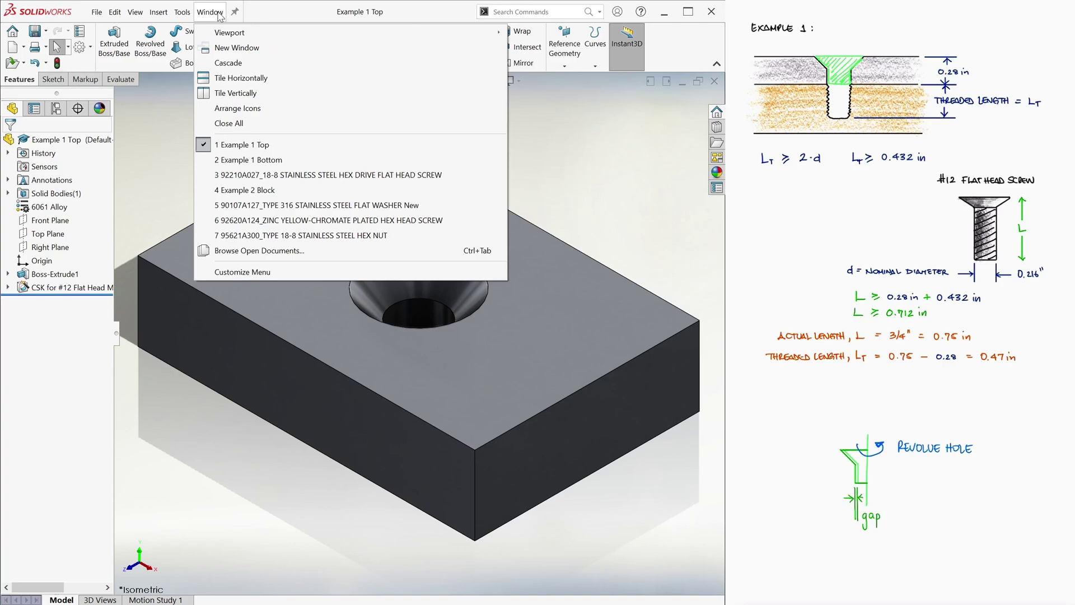
left_click(480, 159)
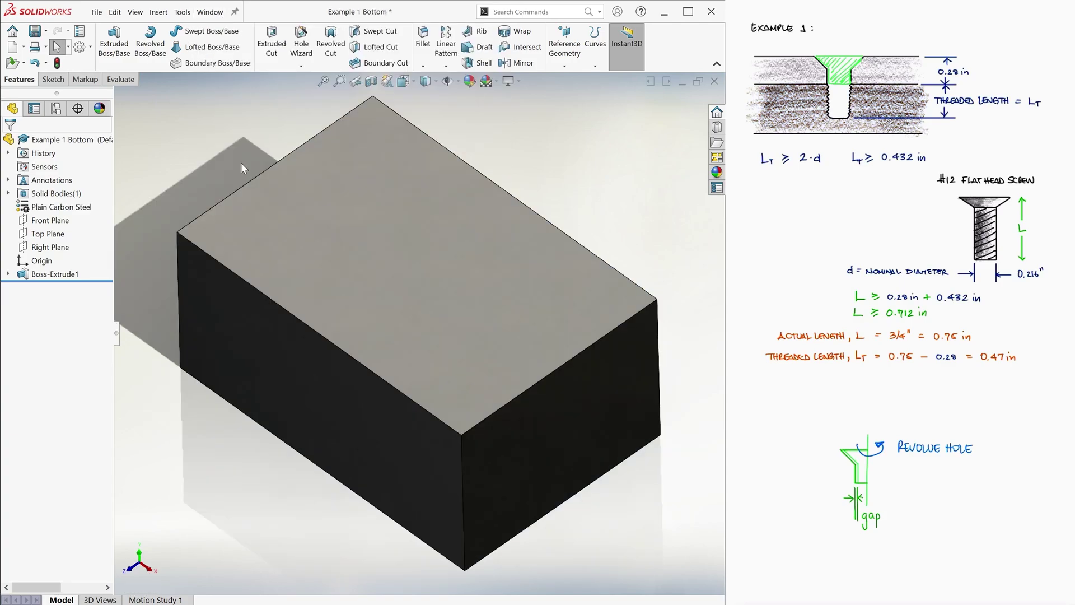
Define a blind #12-24 tapped hole with a 0.47 in thread depth.
left_click(298, 40)
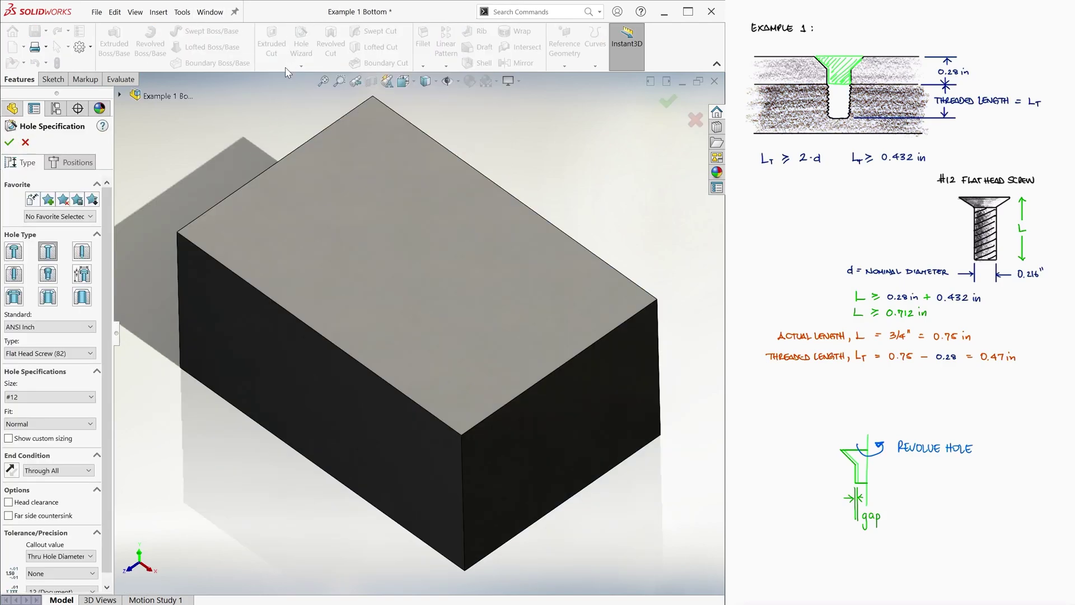
left_click(15, 274)
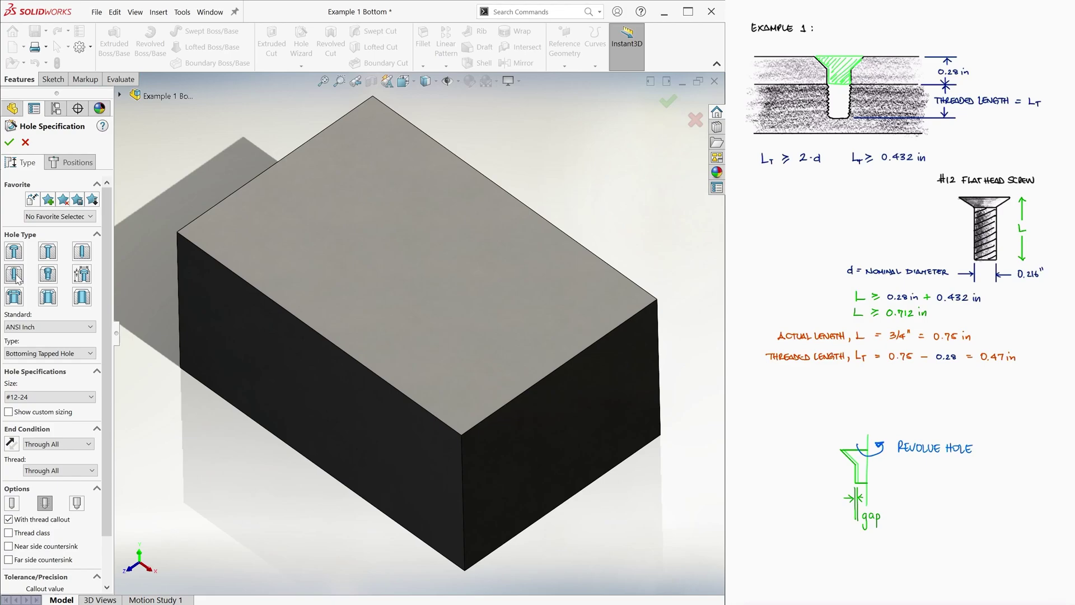
left_click(61, 399)
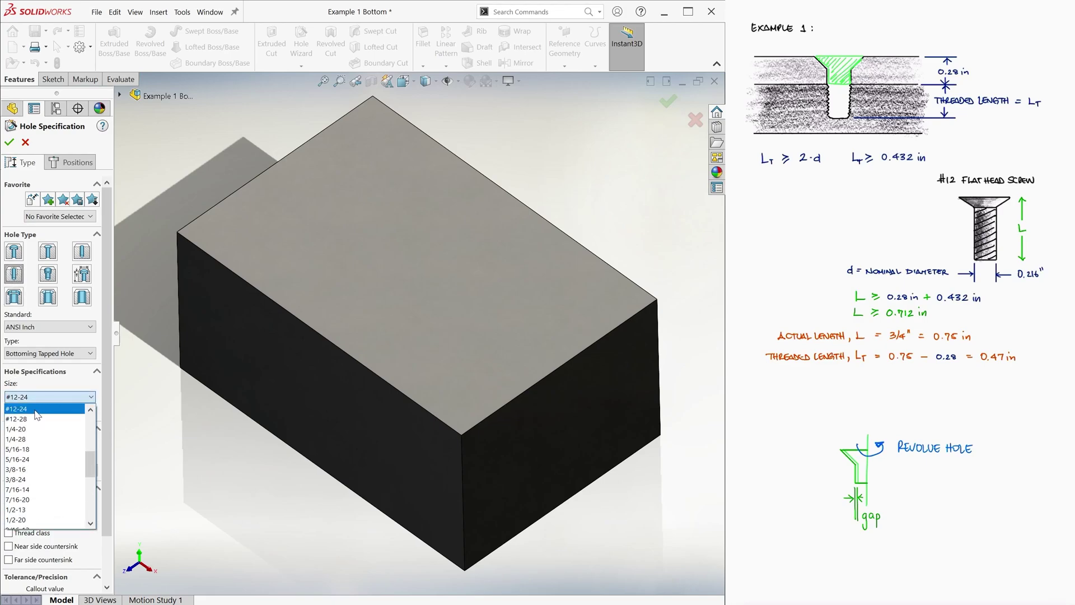
left_click(37, 413)
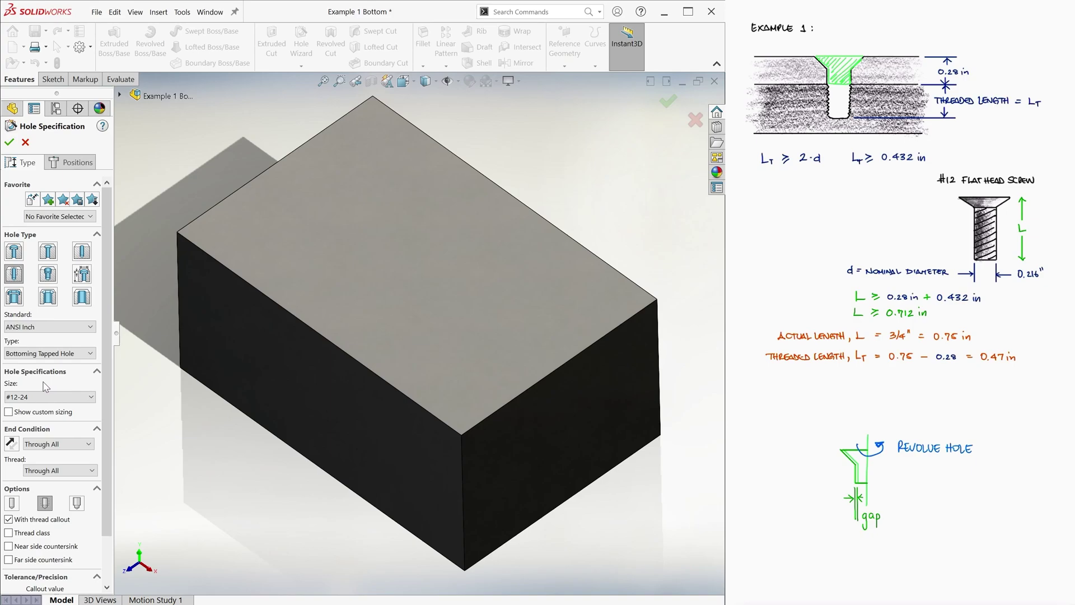
left_click(61, 443)
left_click(50, 457)
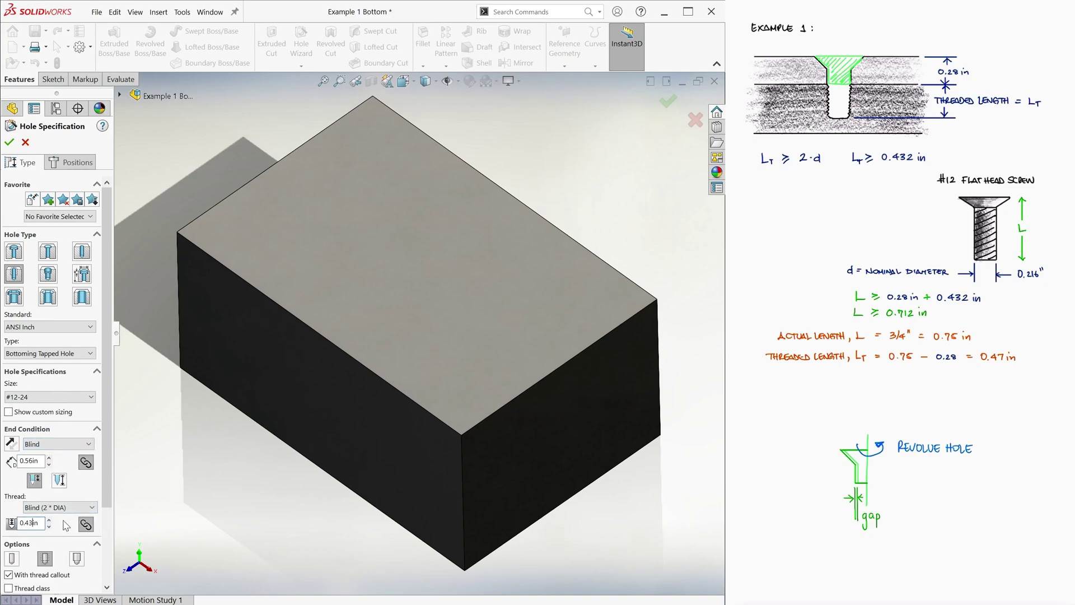
key("BackSpace")
type("7")
key("Return")
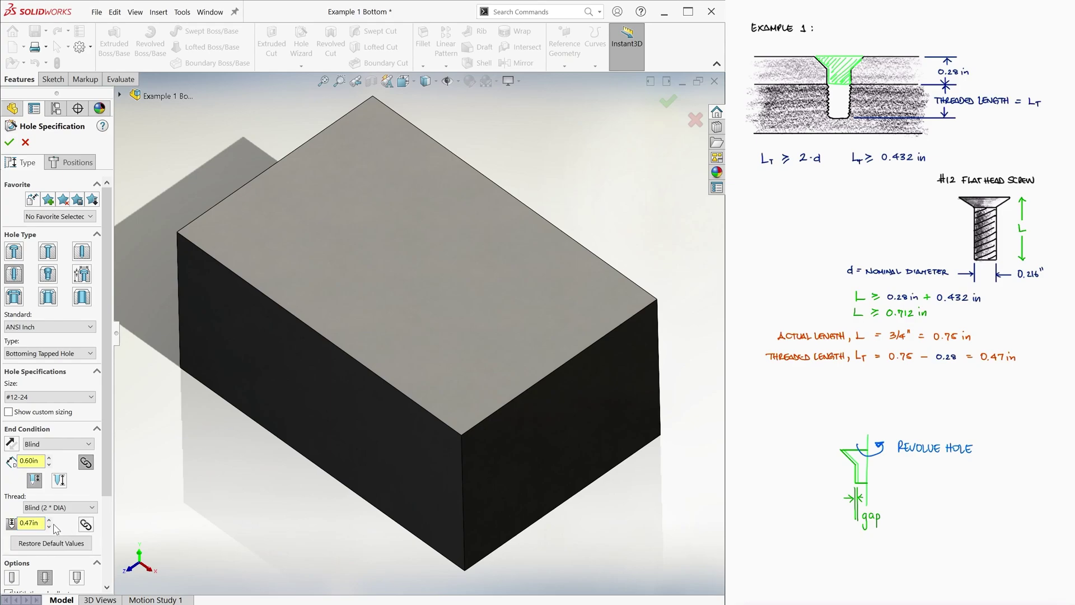
Place the tapped hole on the block's top face and confirm it.
left_click(70, 162)
left_click(280, 224)
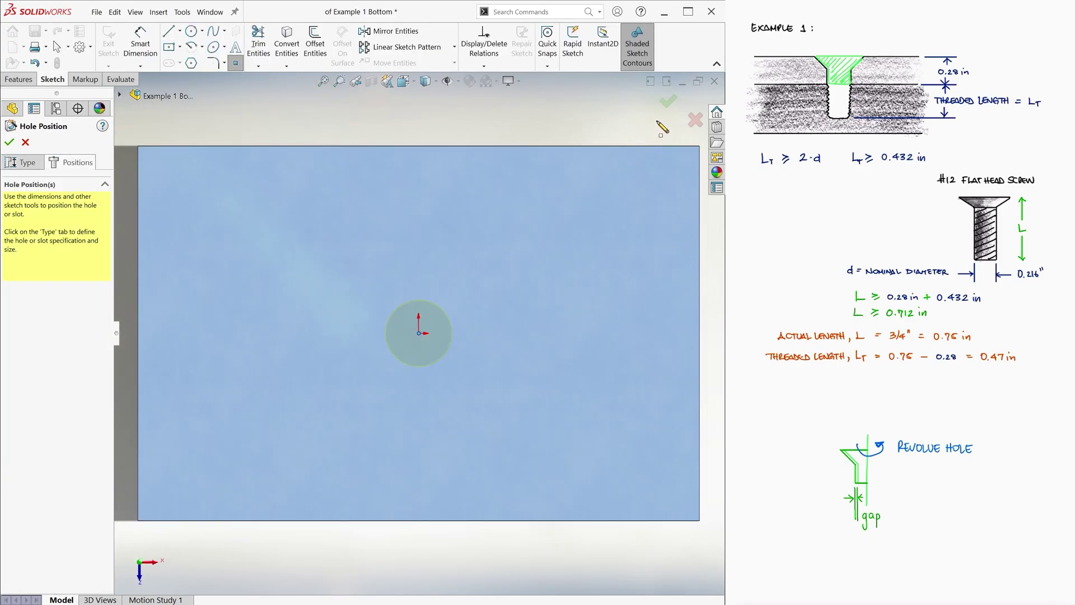
left_click(667, 102)
key("ctrl+7")
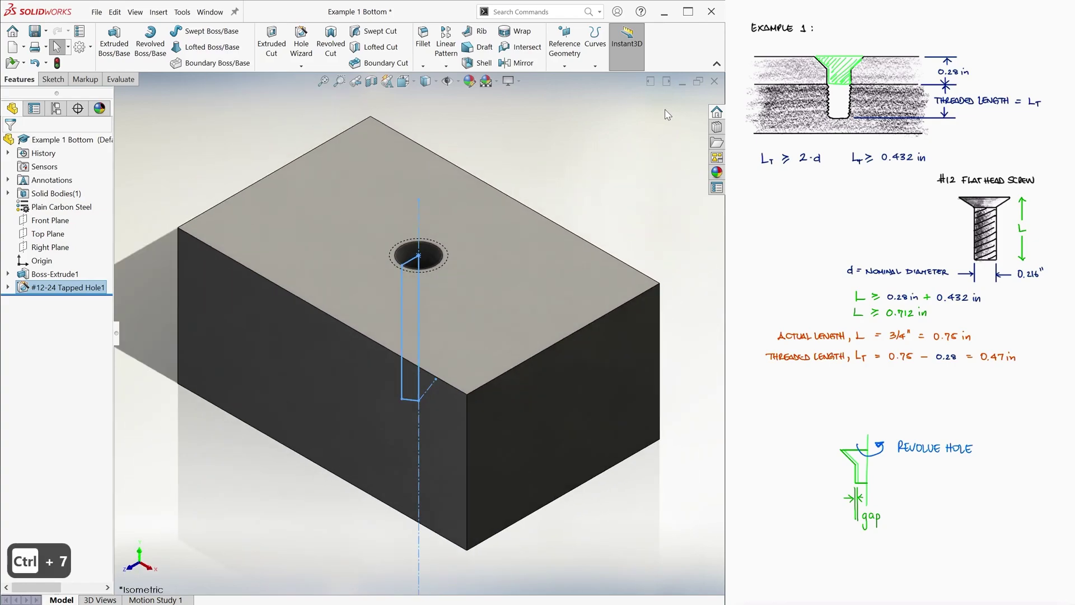
Make a new assembly holding Example 1 Bottom, Example 1 Top and the 92210A027 screw.
left_click(96, 12)
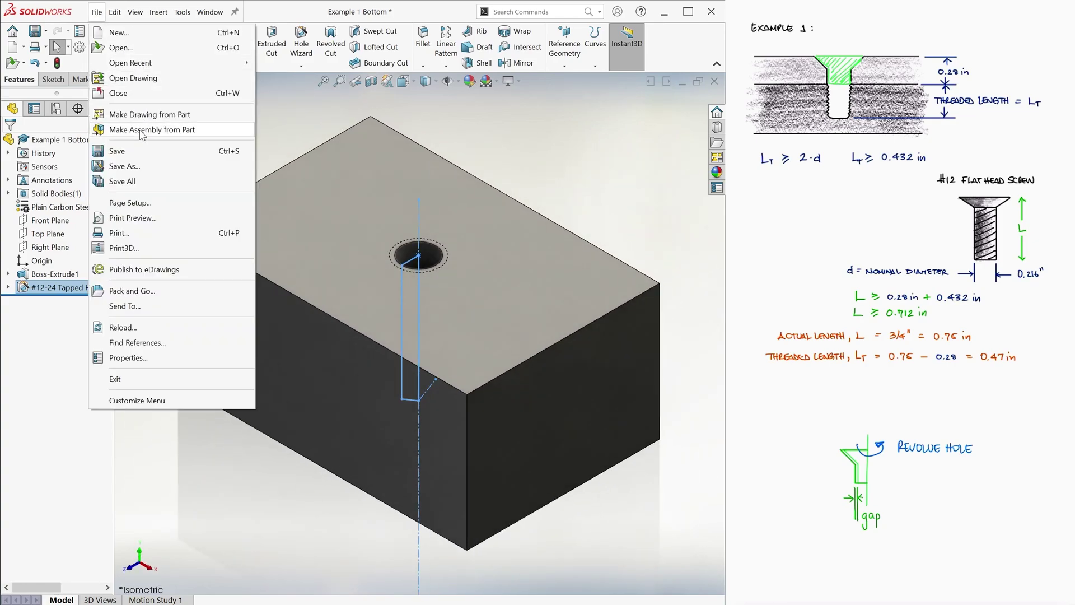
left_click(140, 132)
left_click(60, 143)
left_click(66, 338)
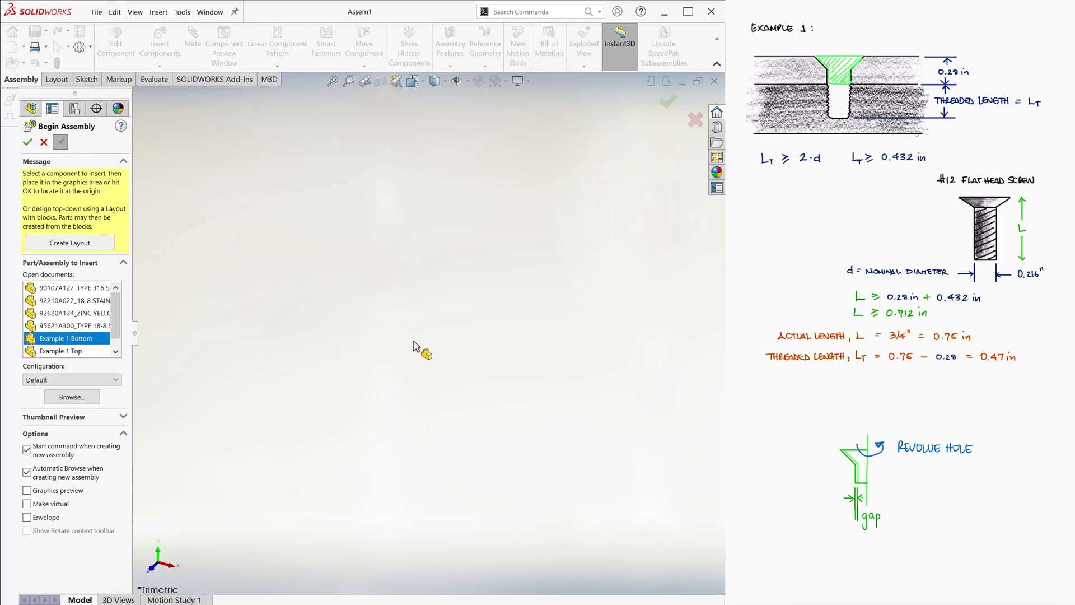
left_click(421, 348)
left_click(66, 350)
left_click(308, 227)
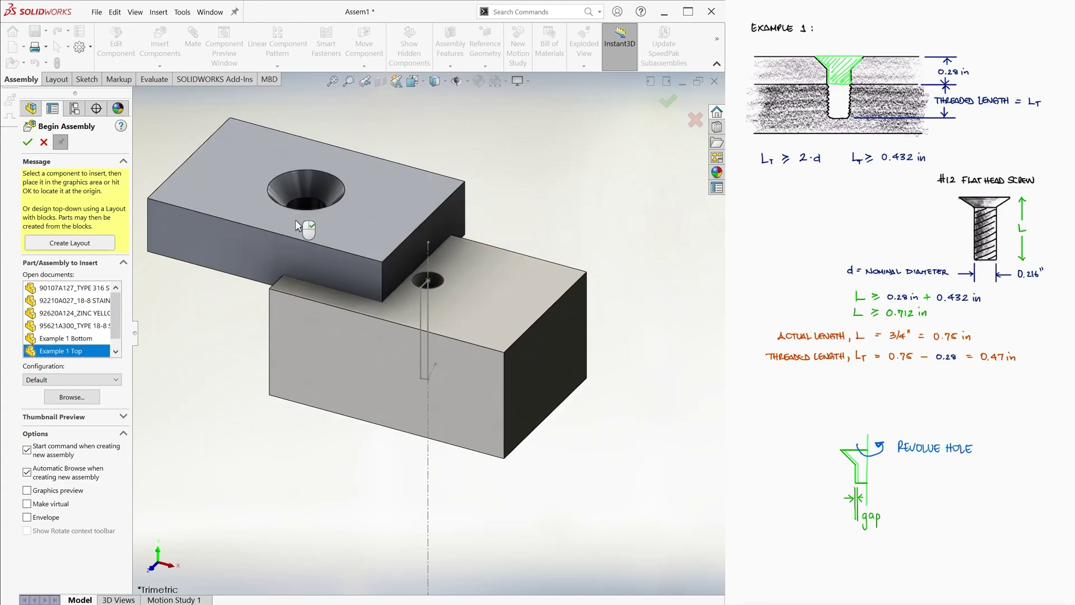
left_click(74, 301)
left_click(225, 395)
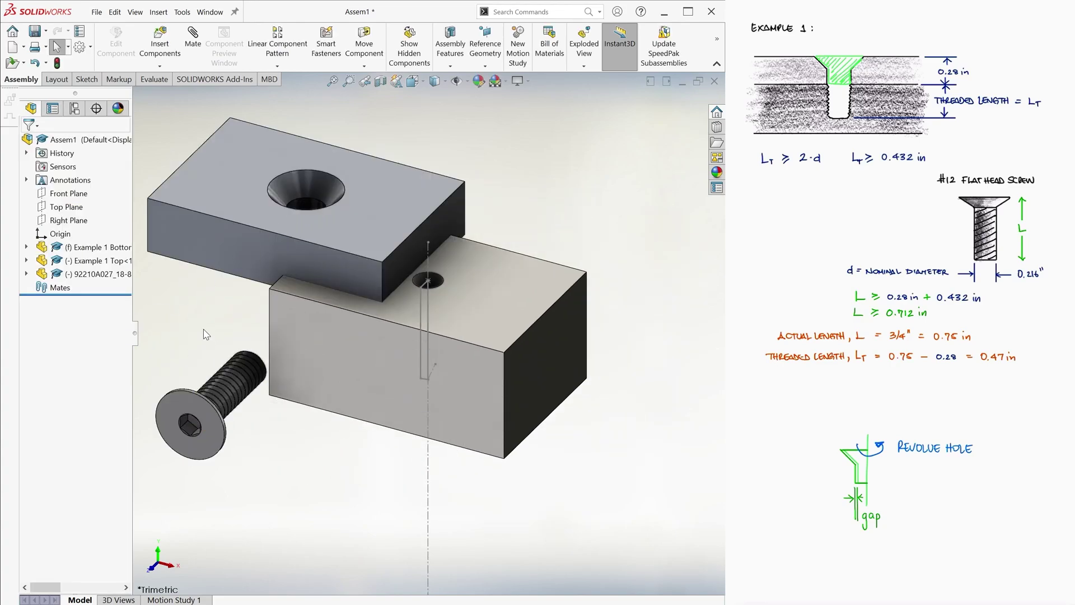
Mate the top block's underside and a side face coincident with the bottom block.
key("m")
middle_click_drag(193, 302, 496, 308)
left_click(229, 294)
left_click(468, 300)
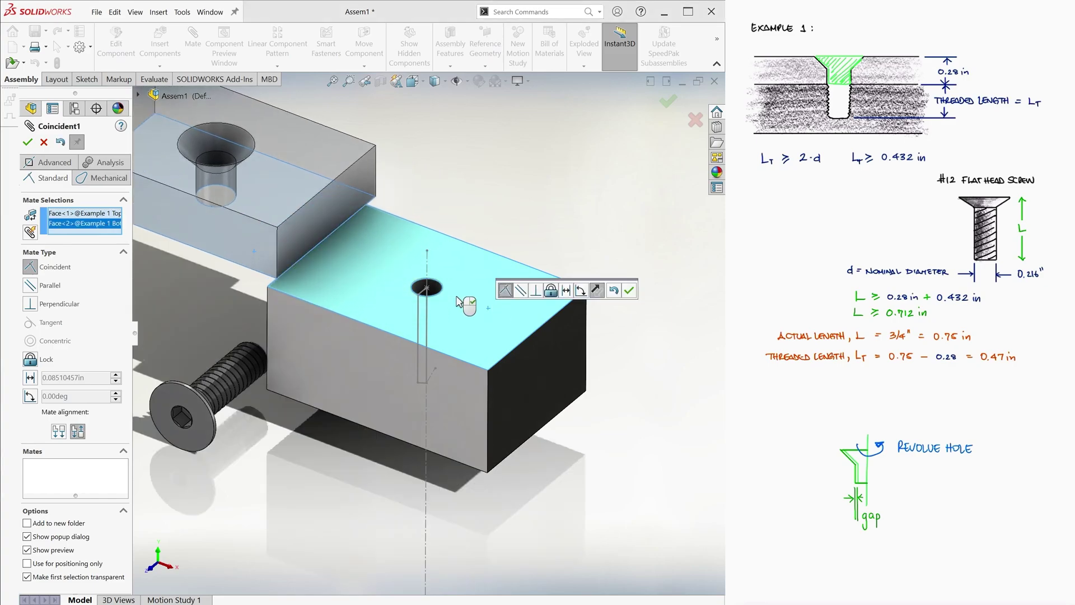
left_click(563, 369)
left_click(491, 336)
left_click(504, 392)
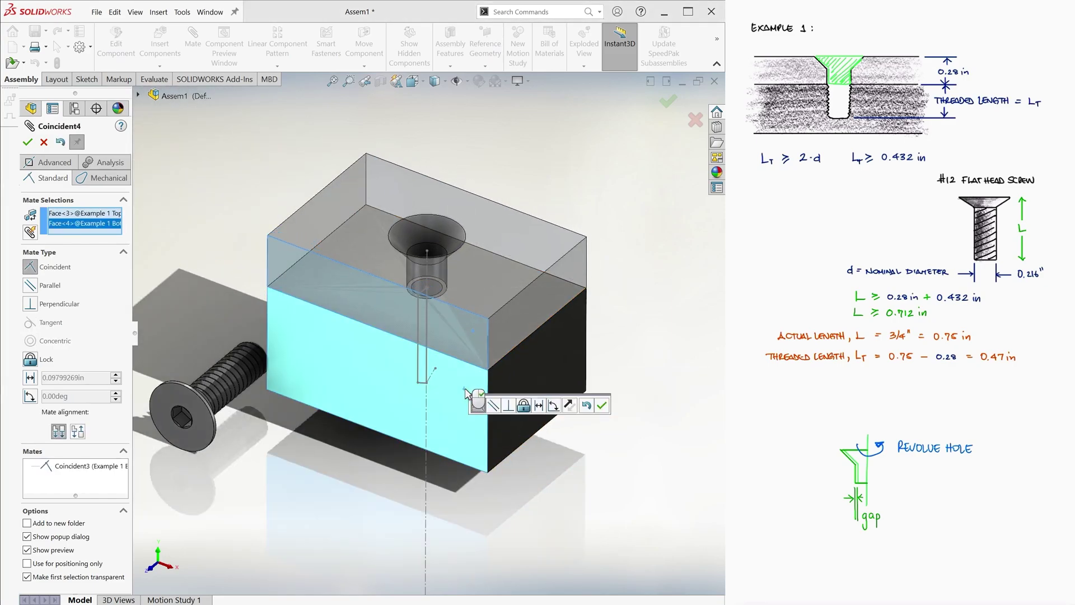
left_click(476, 403)
Seat the screw in the countersunk hole and show hidden edges in isometric view.
middle_click_drag(420, 279, 392, 247)
left_click(400, 252)
left_click(225, 395)
key("Return")
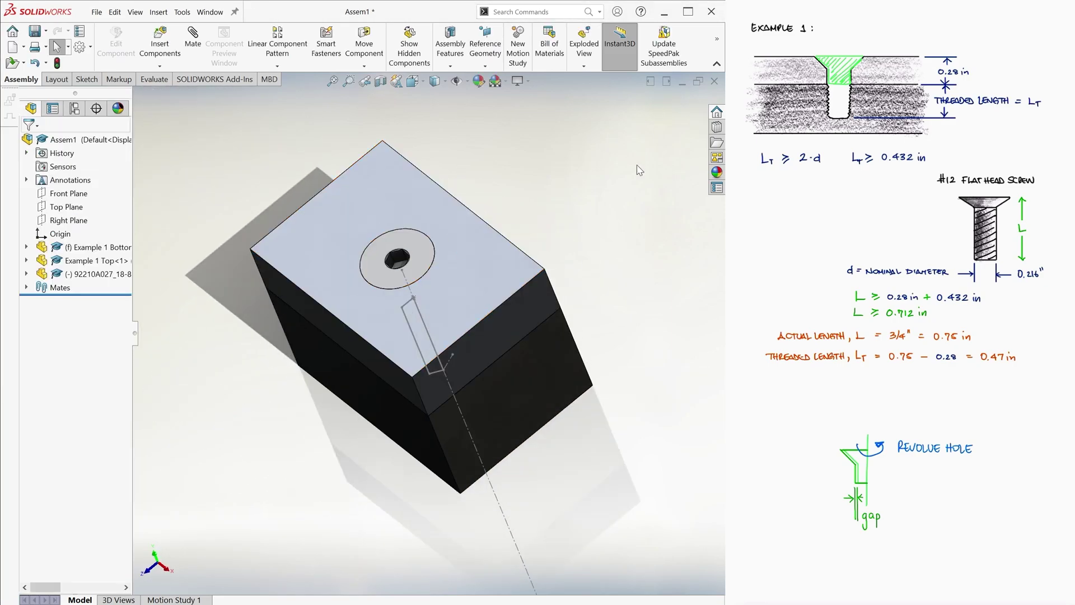
key("ctrl+7")
mouse_move(448, 98)
left_click(436, 147)
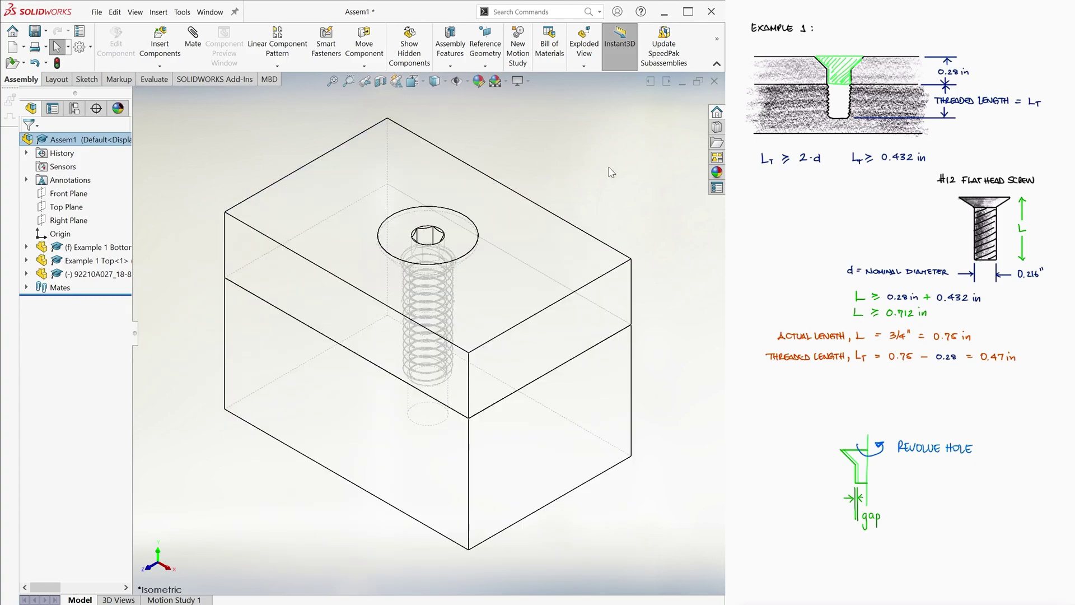
Create an Example 1 Top drawing with front, top, right and isometric views showing hidden lines.
left_click(210, 12)
left_click(263, 213)
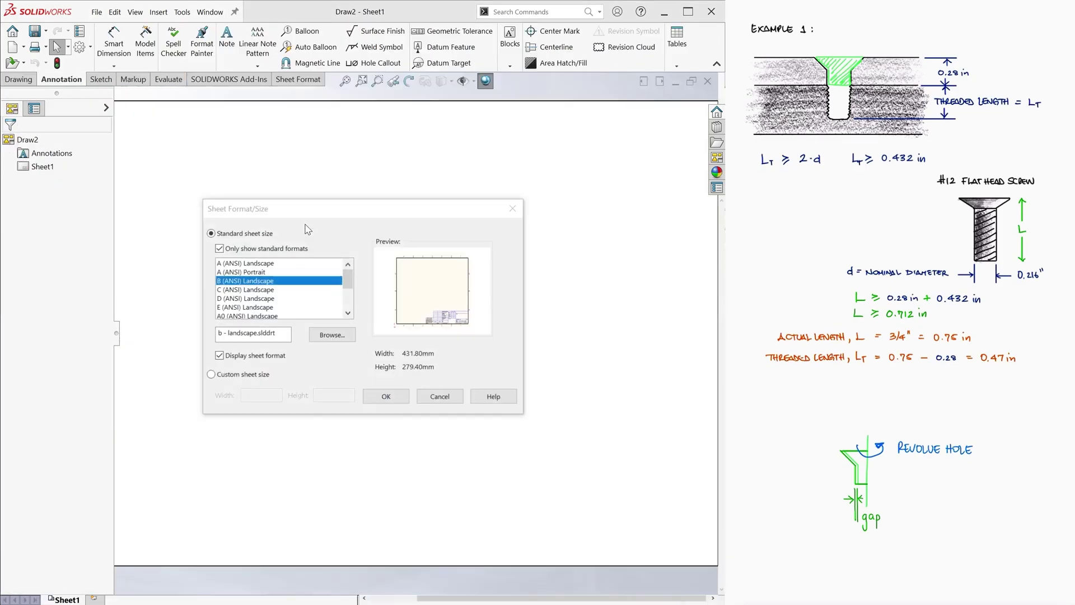
left_click(379, 396)
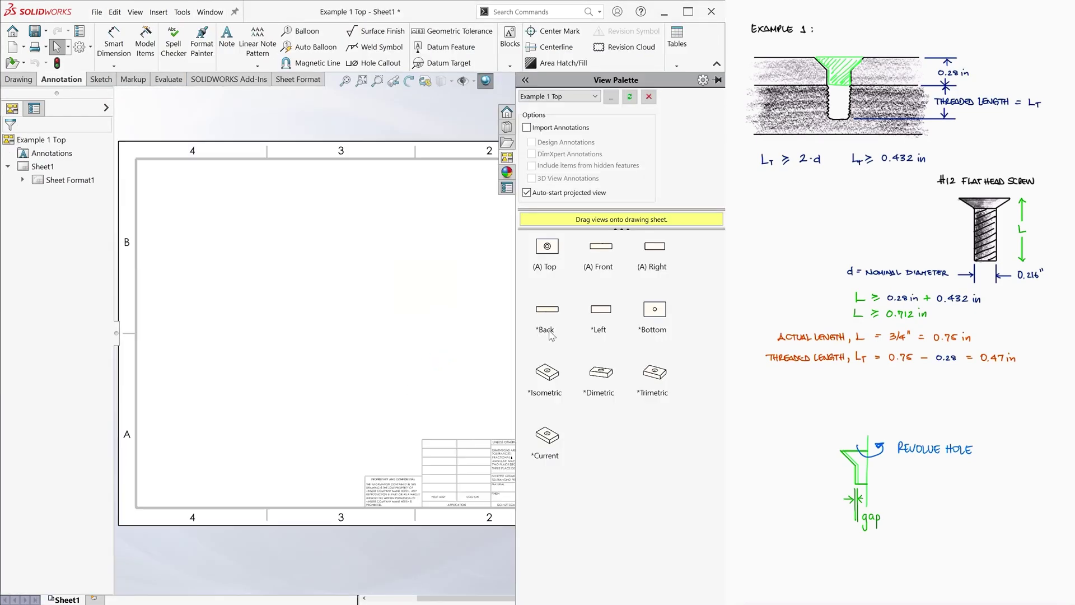
left_click_drag(552, 334, 319, 346)
left_click(320, 249)
left_click(477, 345)
left_click(470, 258)
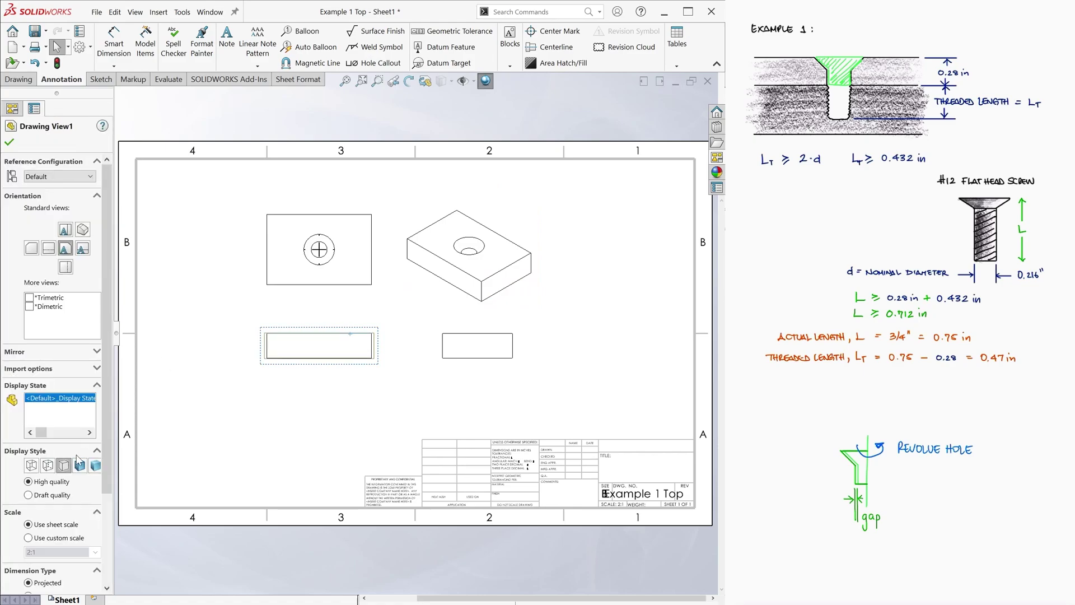
left_click(48, 465)
Import the model dimensions and move the .35 dimension outside the front view.
left_click(159, 12)
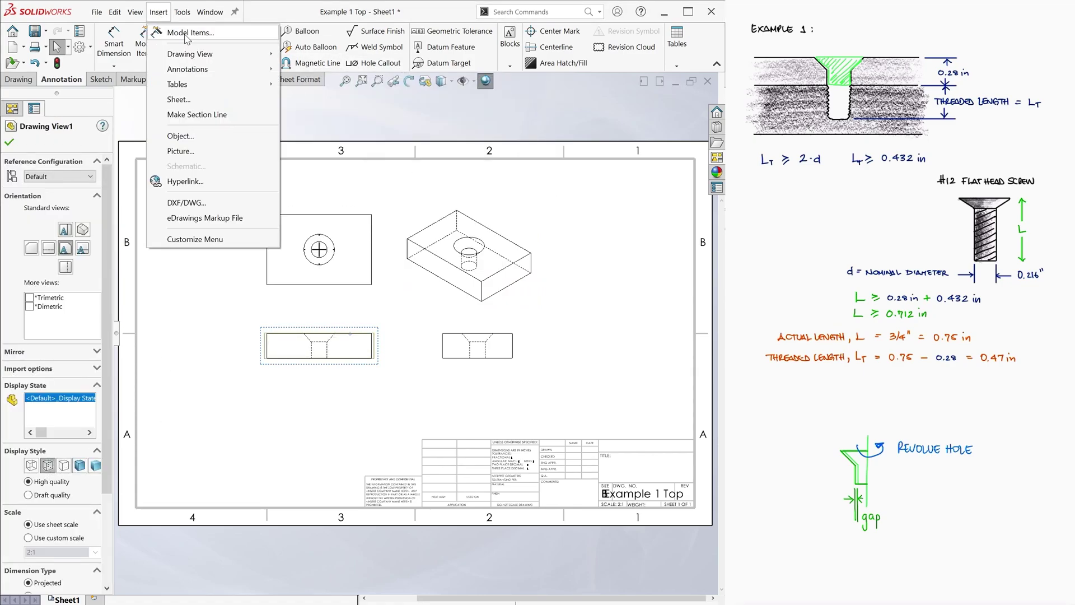
left_click(221, 32)
left_click(9, 143)
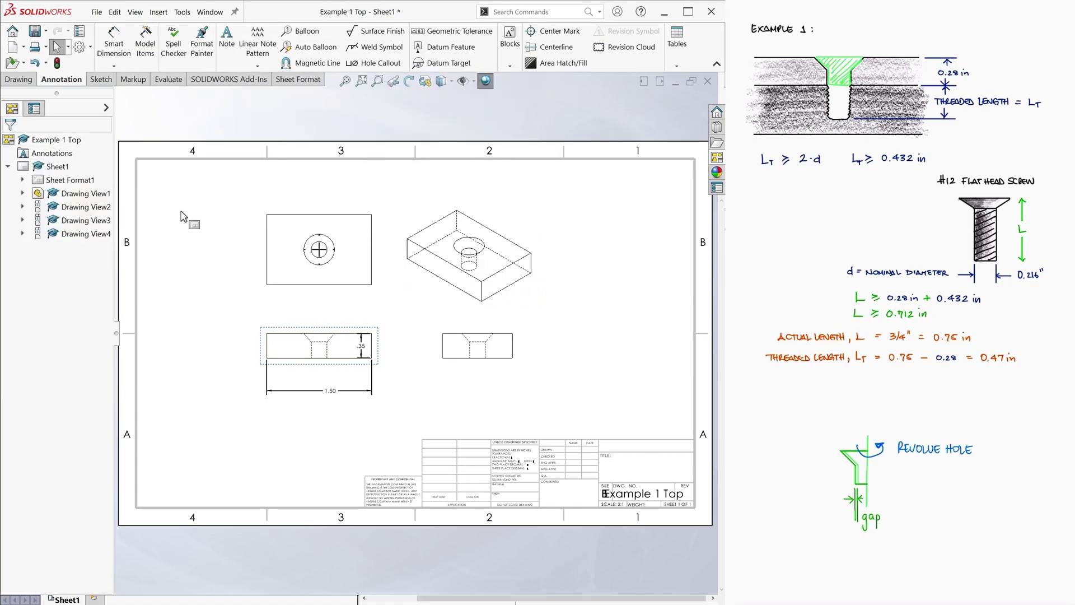
scroll(386, 303, "down", 3)
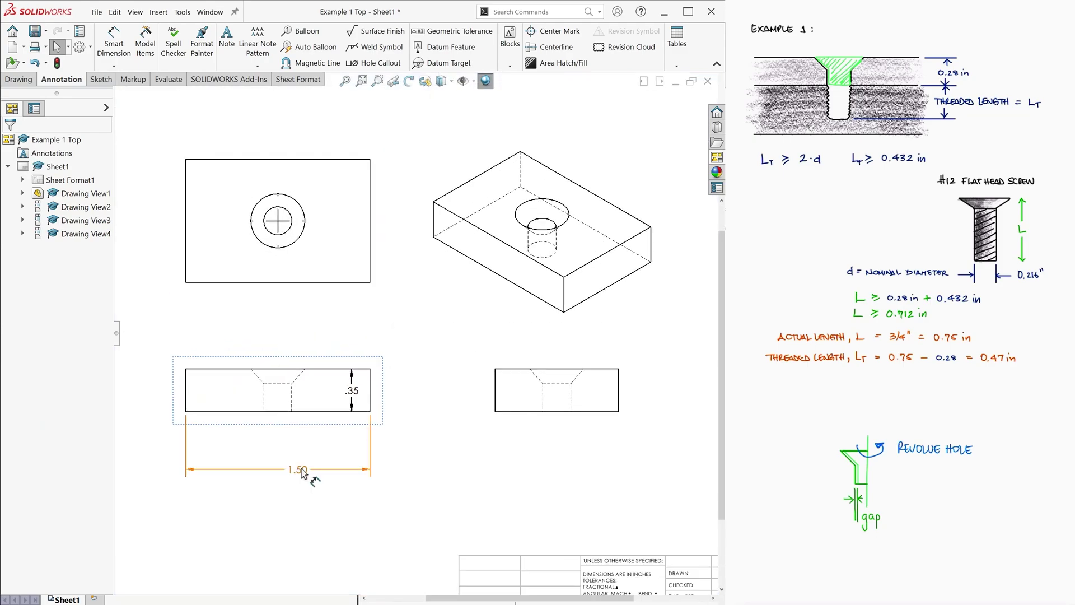
left_click(277, 451)
left_click_drag(354, 400, 398, 399)
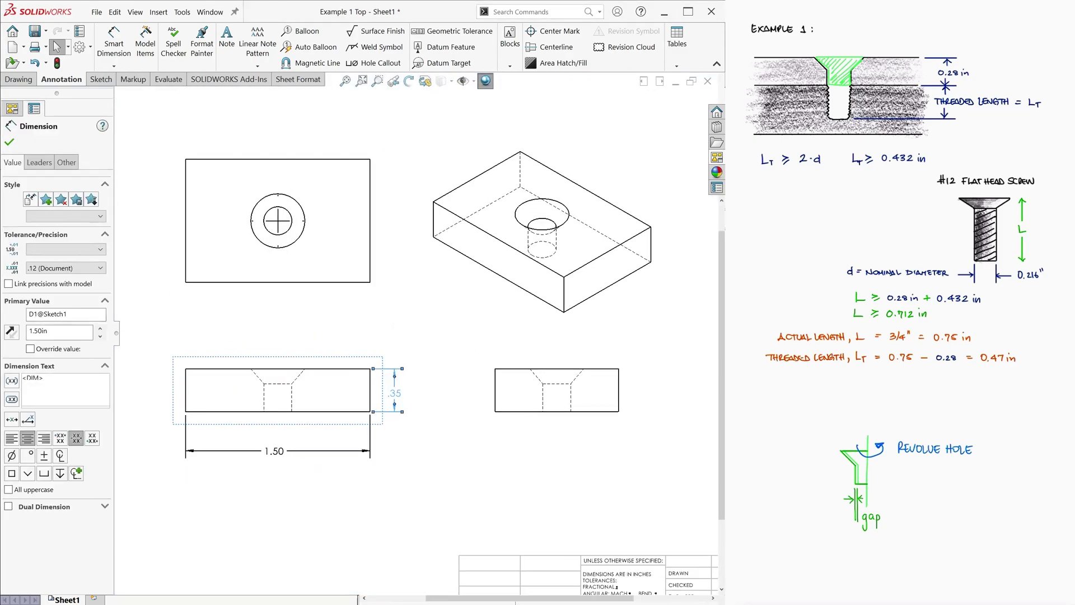
left_click(396, 310)
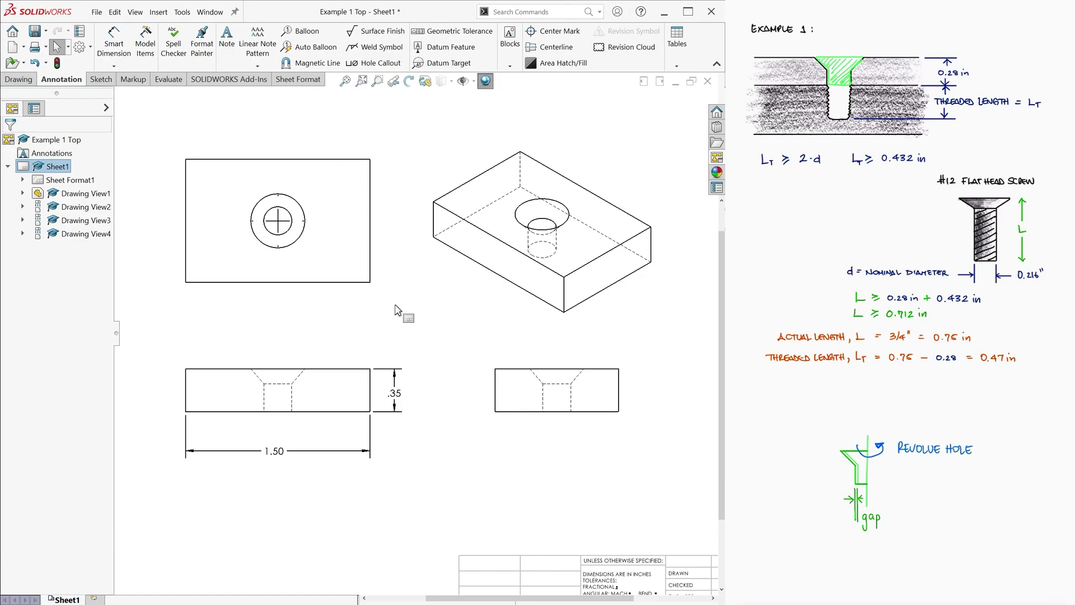
Add a hole callout to the countersunk hole in the top view.
left_click(374, 62)
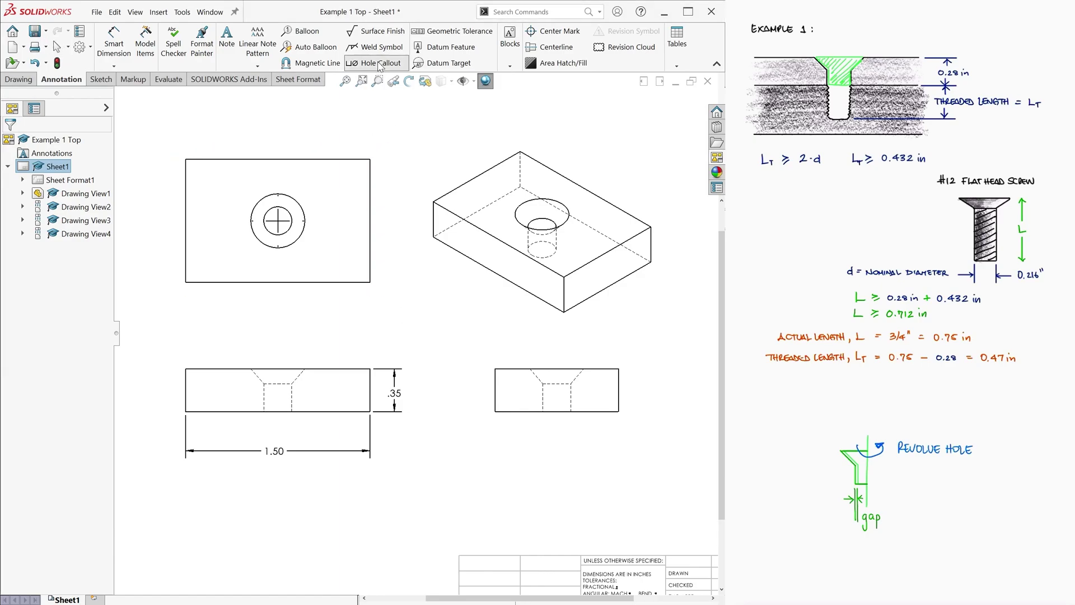
left_click(293, 197)
left_click(421, 139)
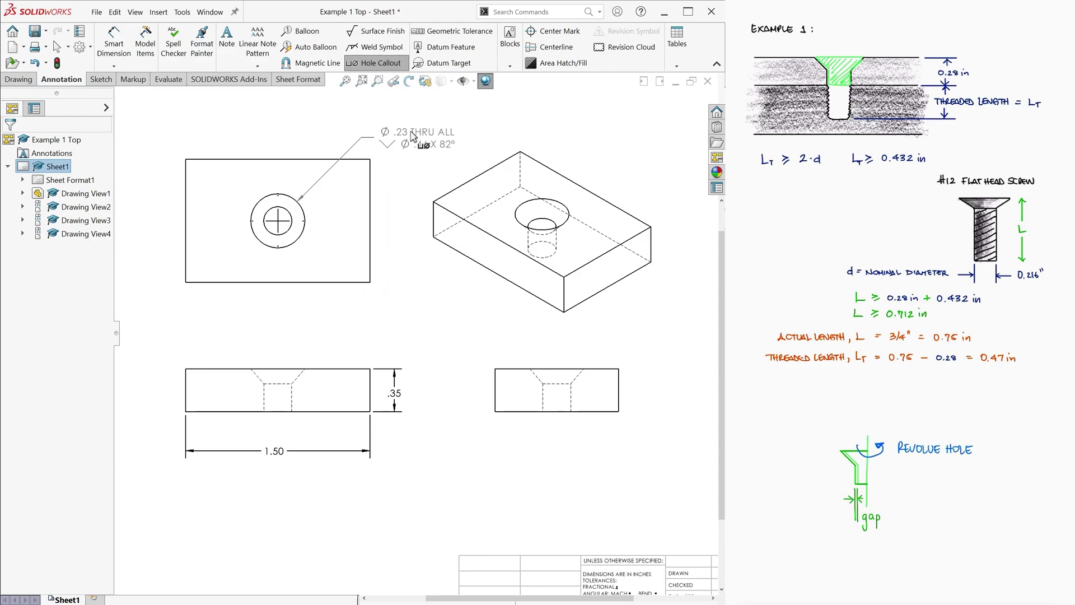
left_click(410, 191)
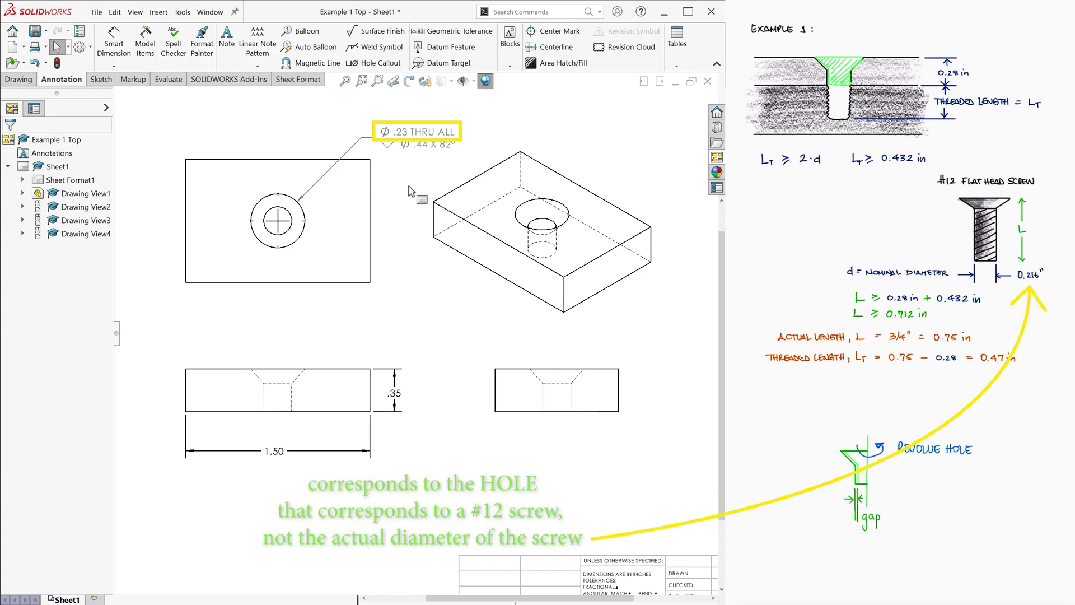
Show the thru diameter to three decimals and the countersink diameter to four.
left_click(417, 132)
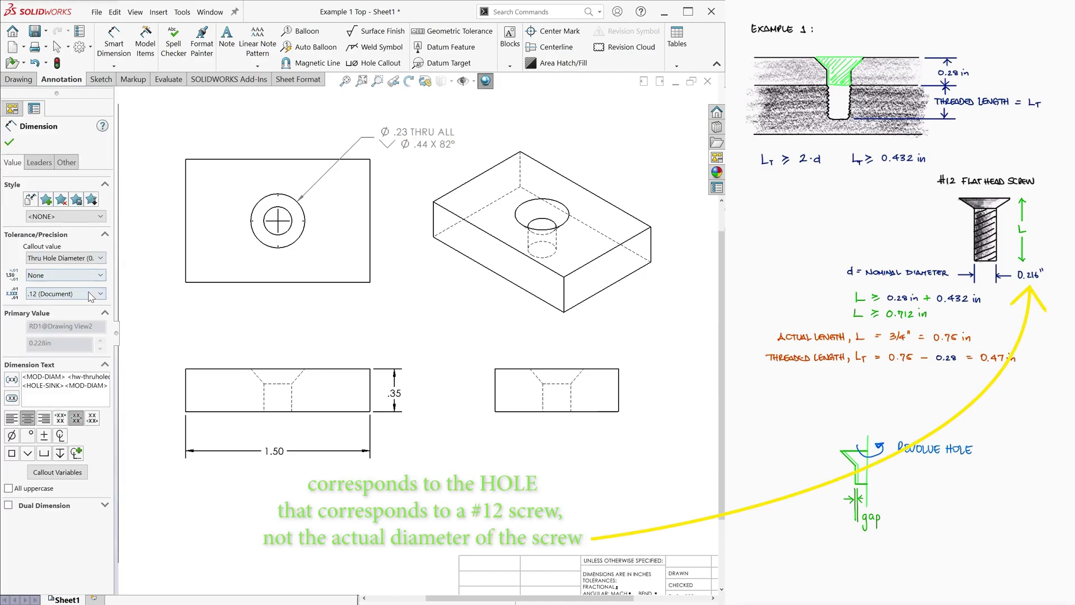
left_click(66, 293)
left_click(78, 331)
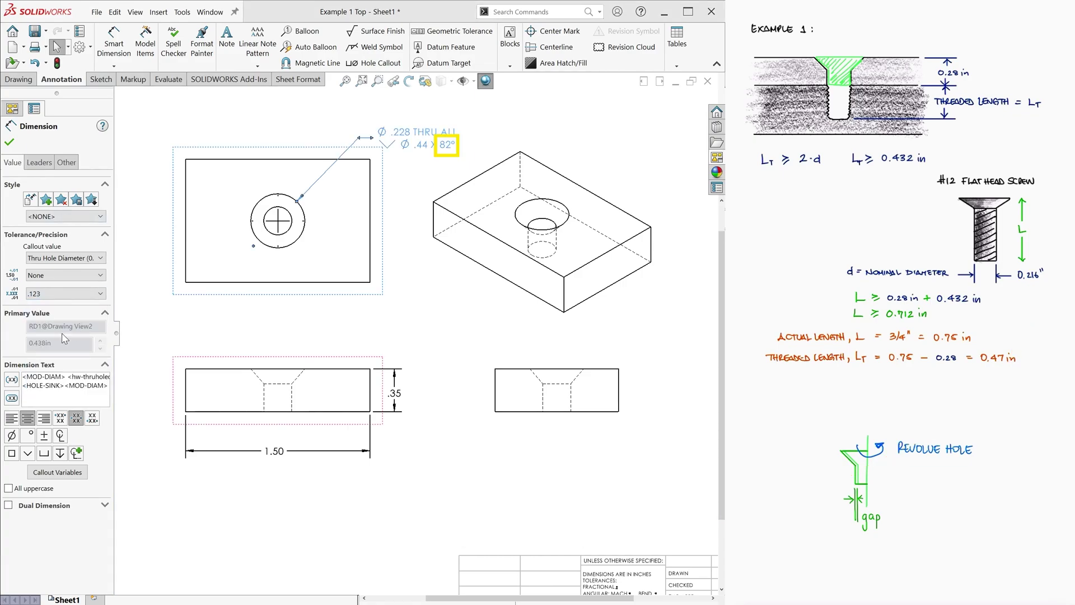
left_click(83, 258)
left_click(82, 287)
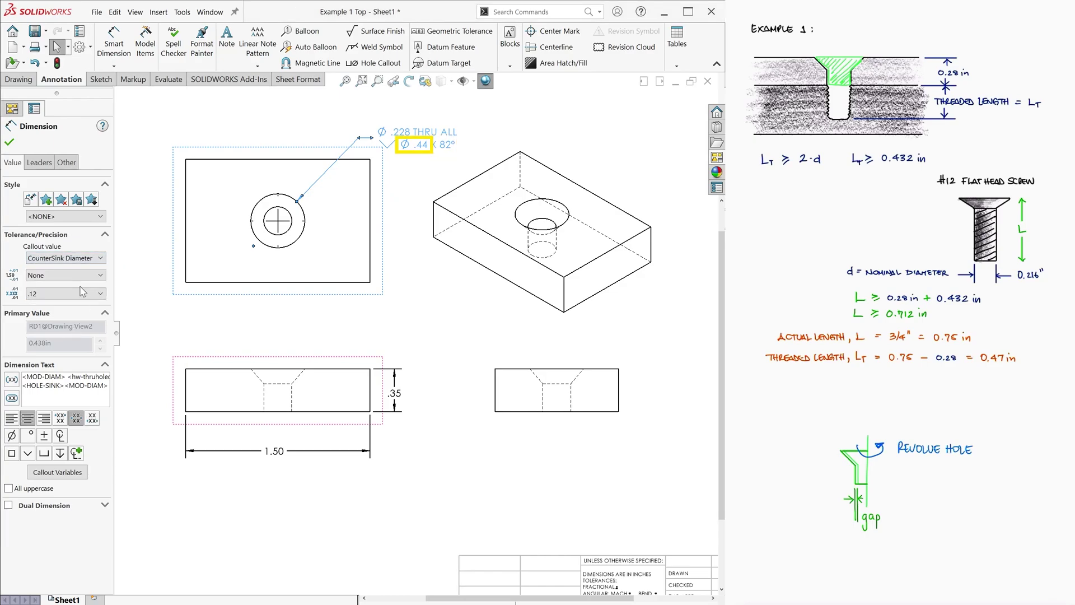
left_click(74, 294)
left_click(63, 339)
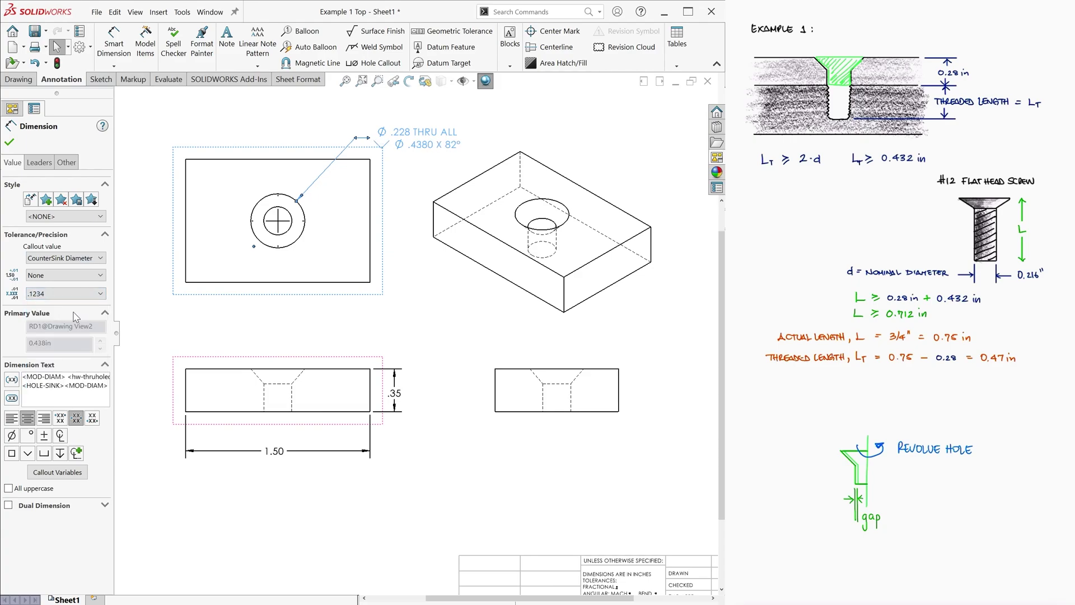
Lay out a front view and two projected views of Example 1 Bottom.
left_click(210, 12)
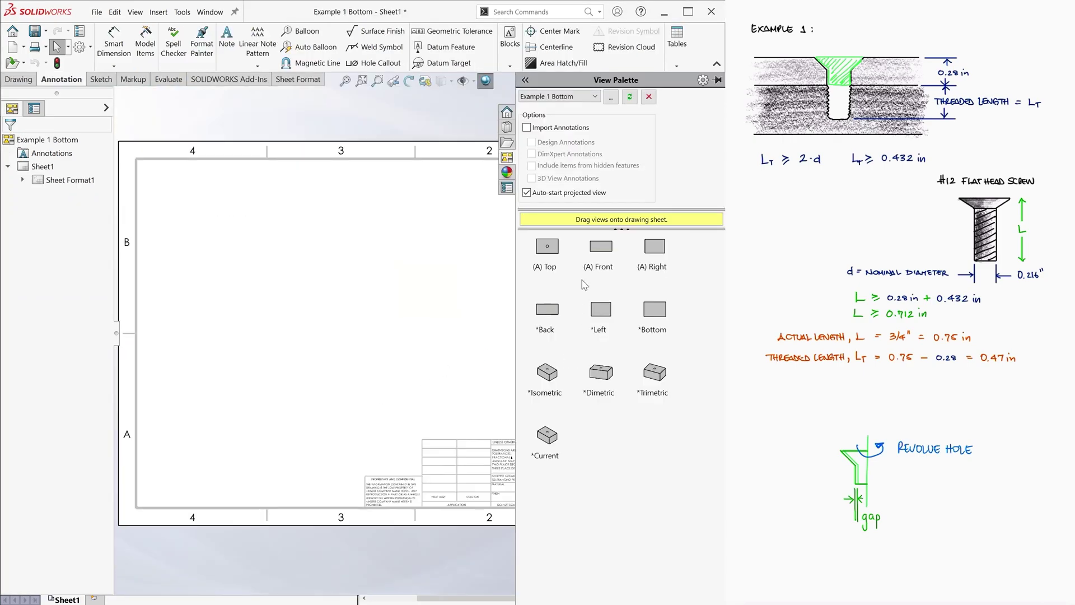
left_click_drag(601, 250, 314, 337)
left_click(315, 233)
left_click(476, 338)
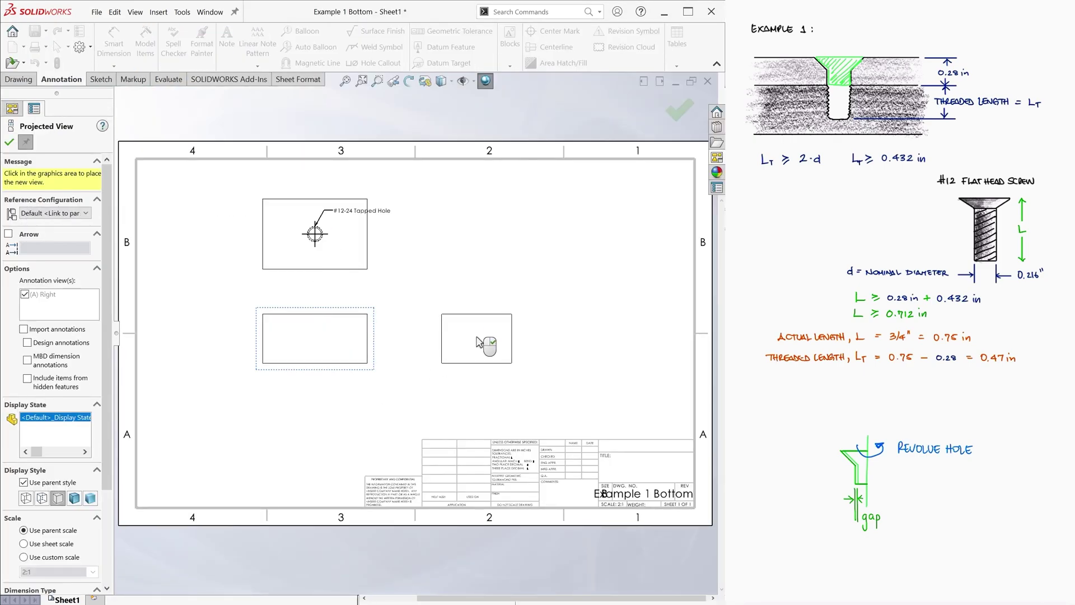
key("Escape")
left_click(300, 336)
scroll(382, 262, "up", 3)
Add a hole callout to the tapped hole with four-decimal precision.
left_click(375, 63)
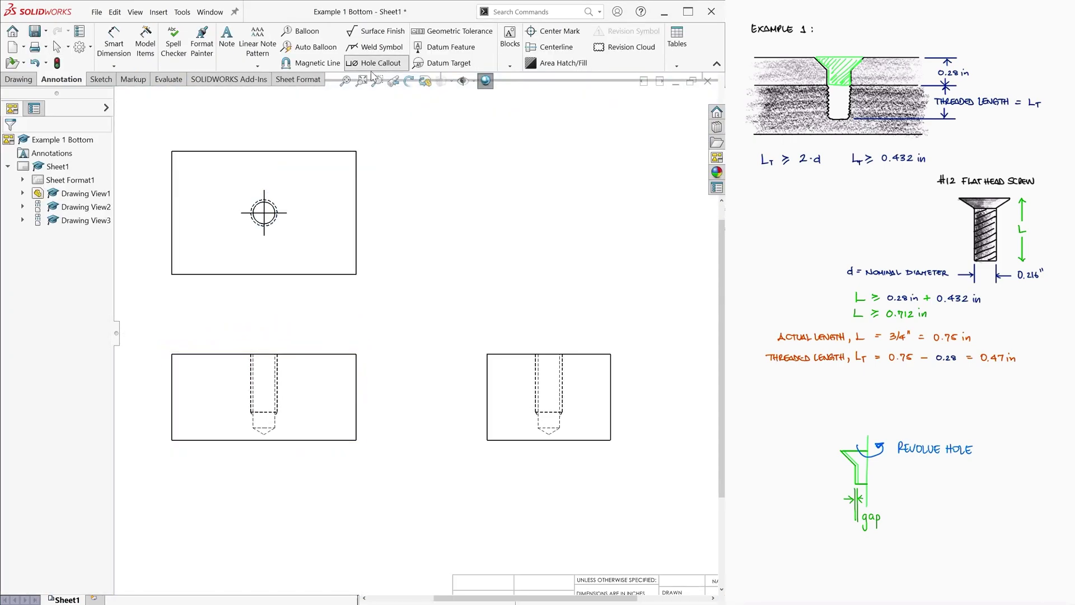
left_click(274, 207)
left_click(442, 165)
left_click(64, 293)
left_click(50, 343)
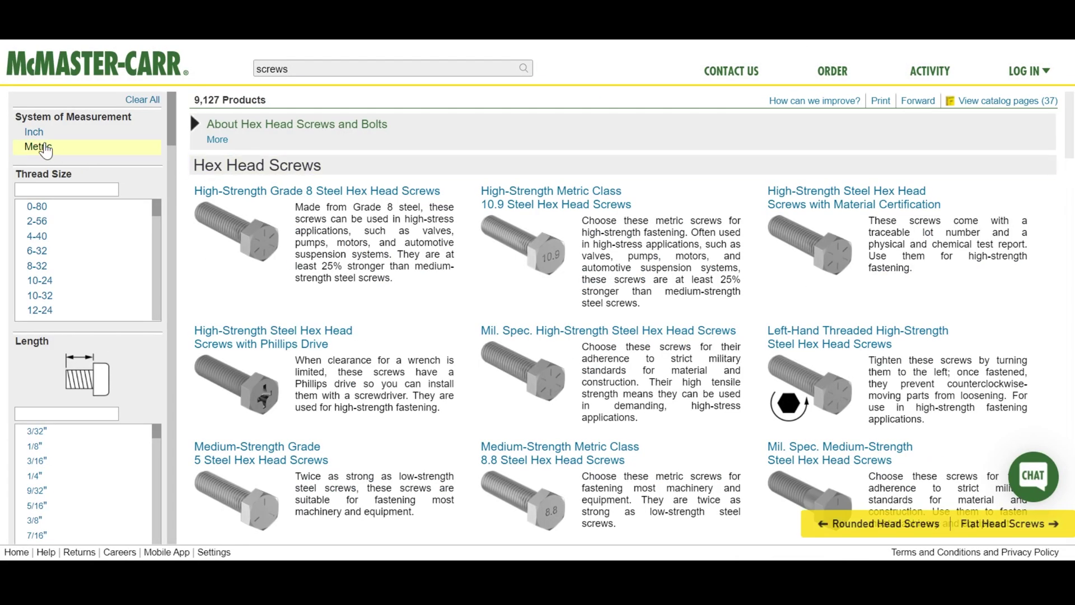
Filter the screws to inch sizes with 3/8"-32 thread and open the 2" long one.
left_click(34, 132)
scroll(56, 252, "down", 5)
left_click(48, 256)
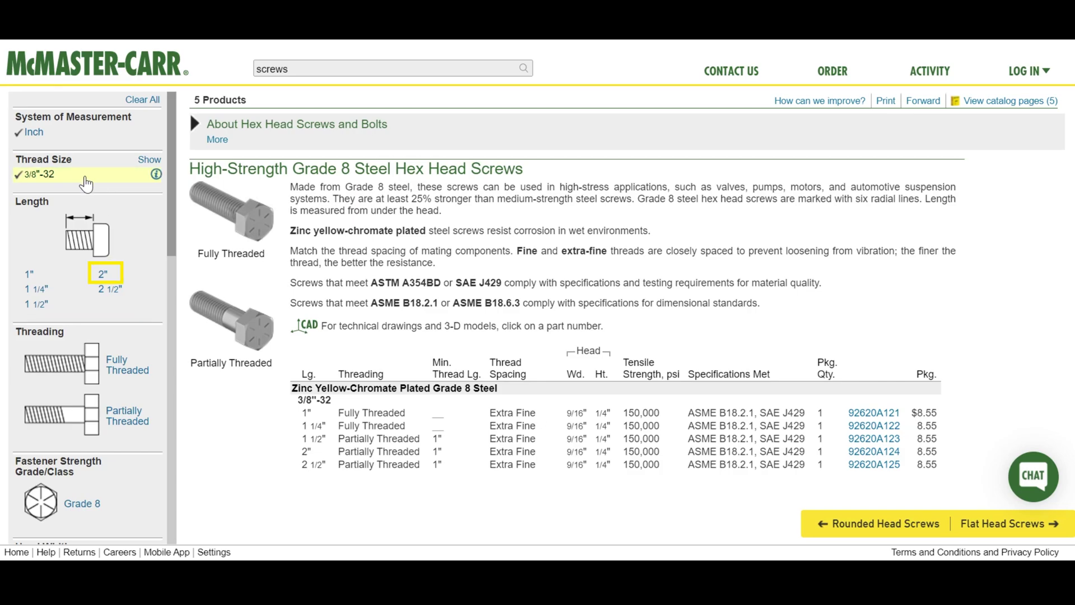
left_click(402, 454)
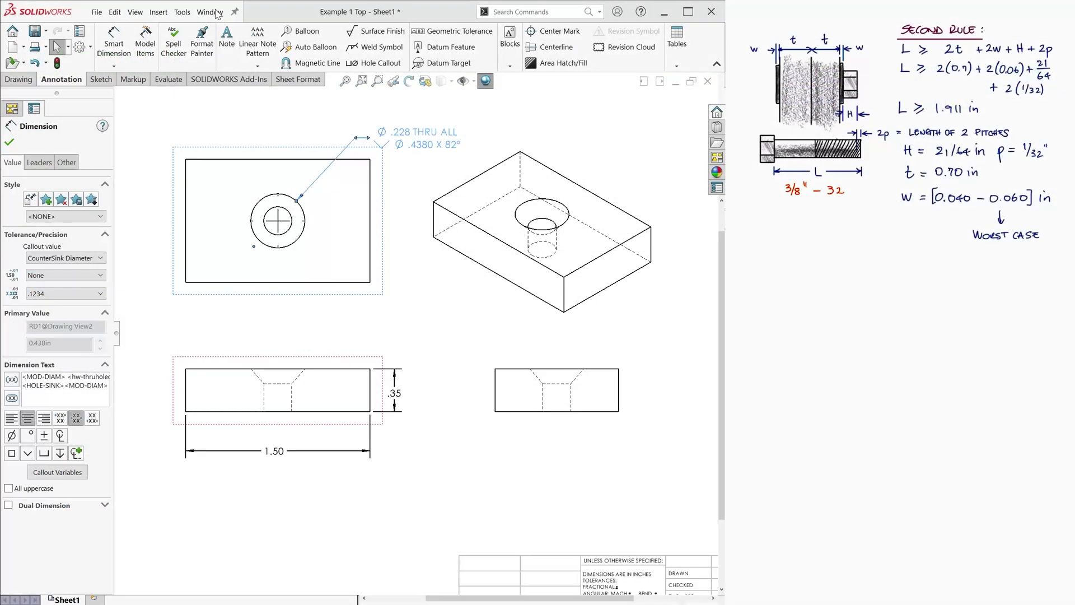
Switch to Example 2 Block and size a new Hole Wizard hole at 3/8.
left_click(210, 12)
left_click(246, 175)
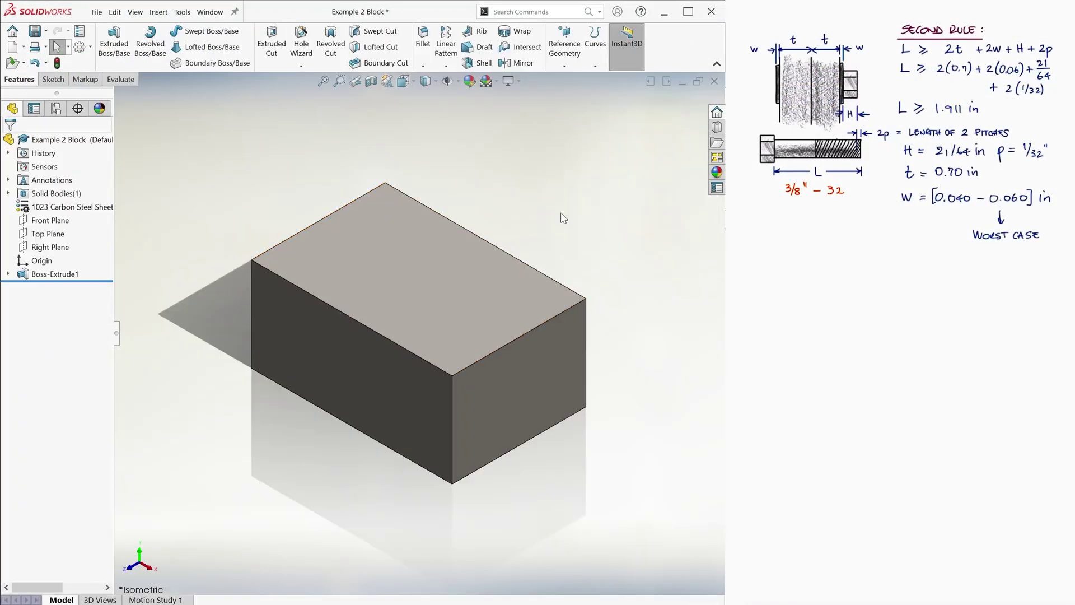
left_click(301, 42)
left_click(56, 397)
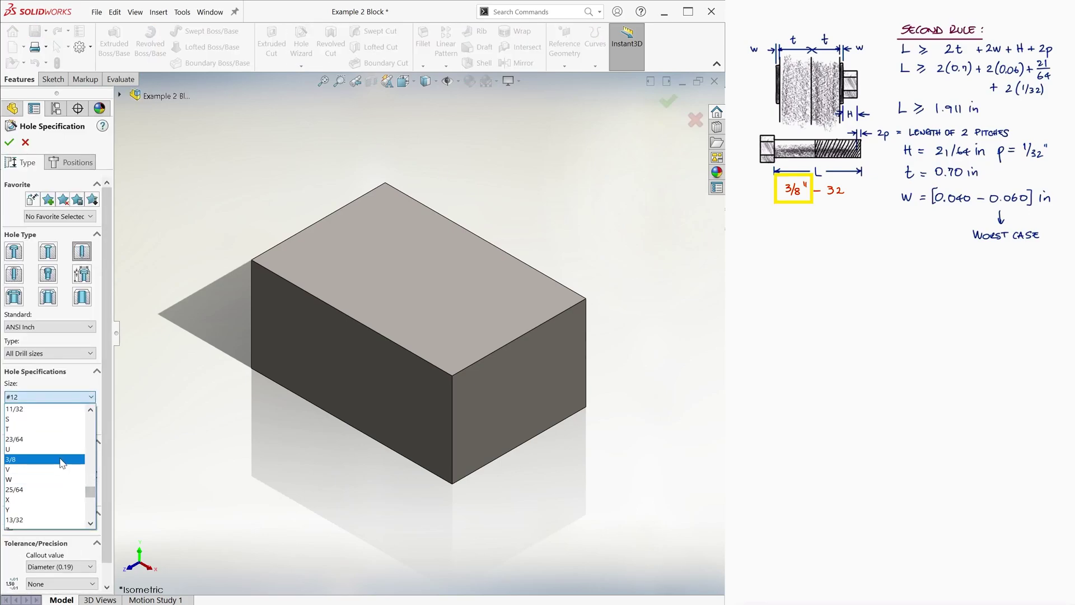
left_click(91, 427)
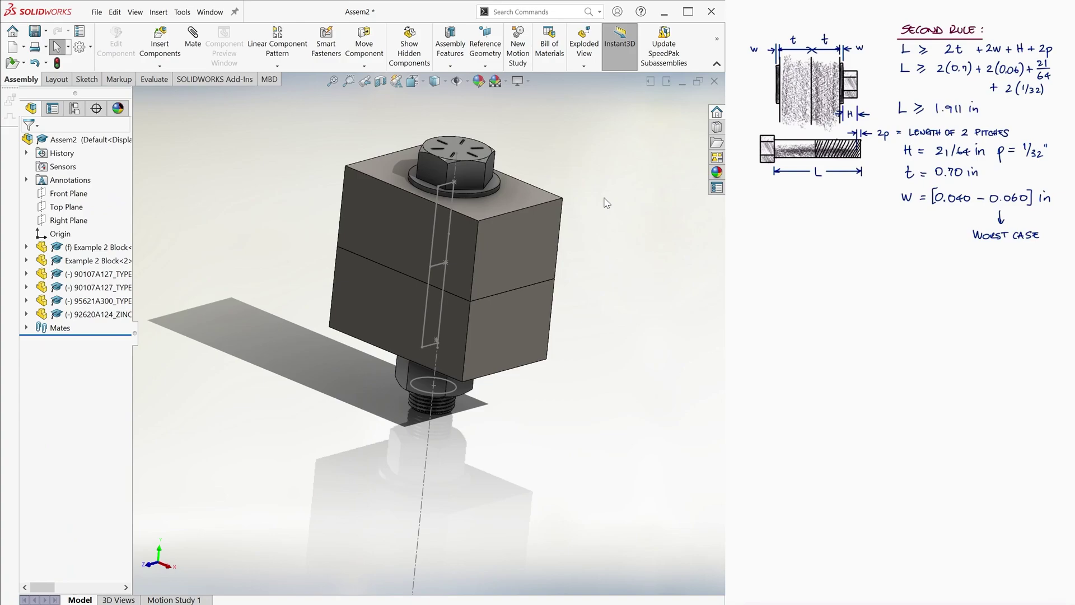
key("ctrl+7")
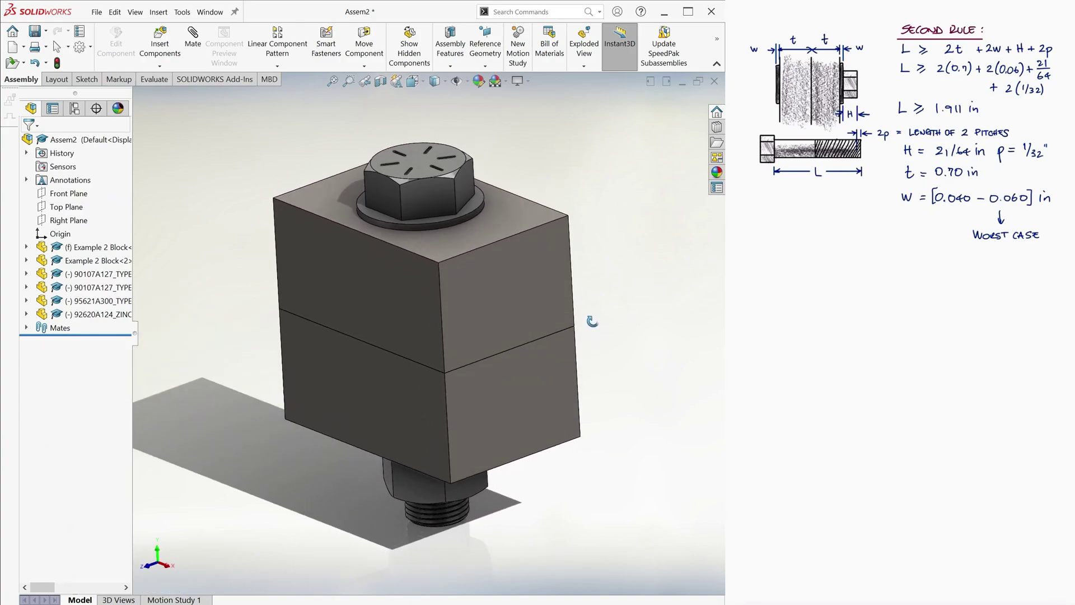
middle_click_drag(592, 322, 471, 476)
scroll(443, 504, "down", 5)
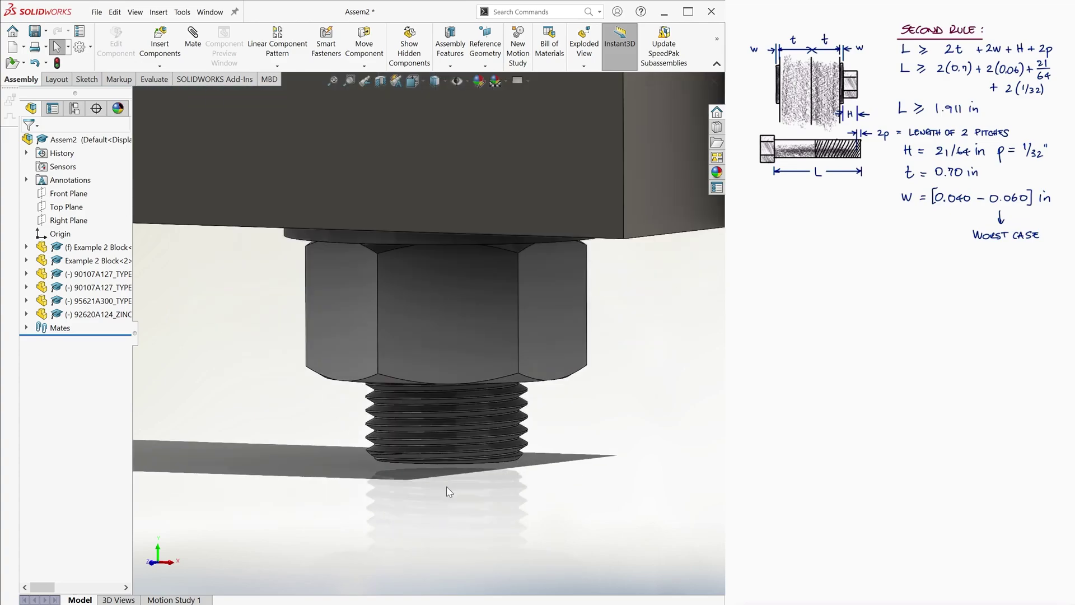
scroll(448, 491, "down", 2)
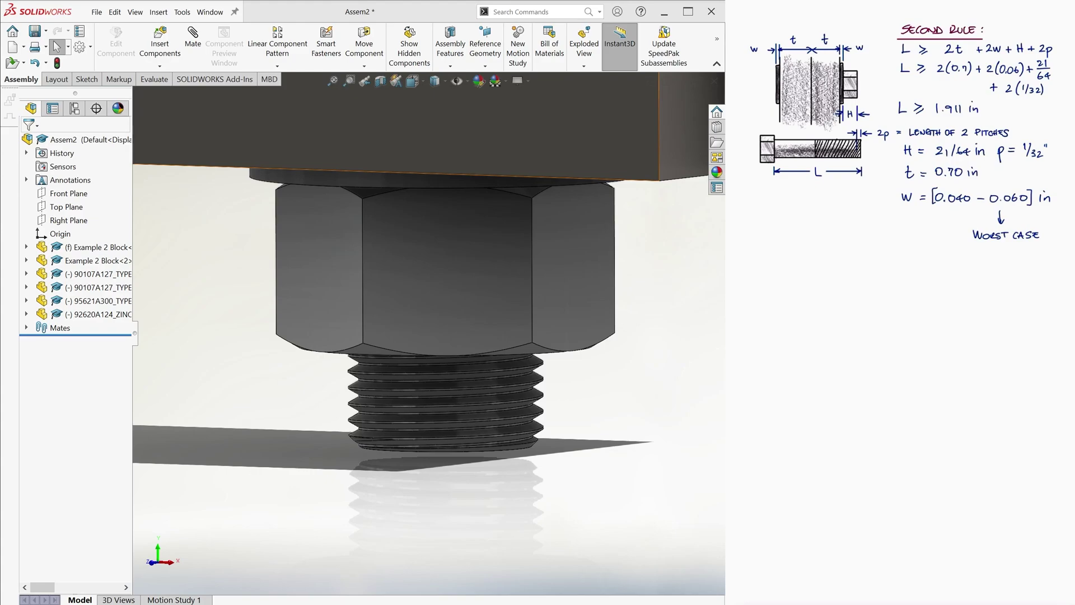
In Assem1, show shaded with edges and delete the existing screw.
left_click(210, 11)
left_click(247, 250)
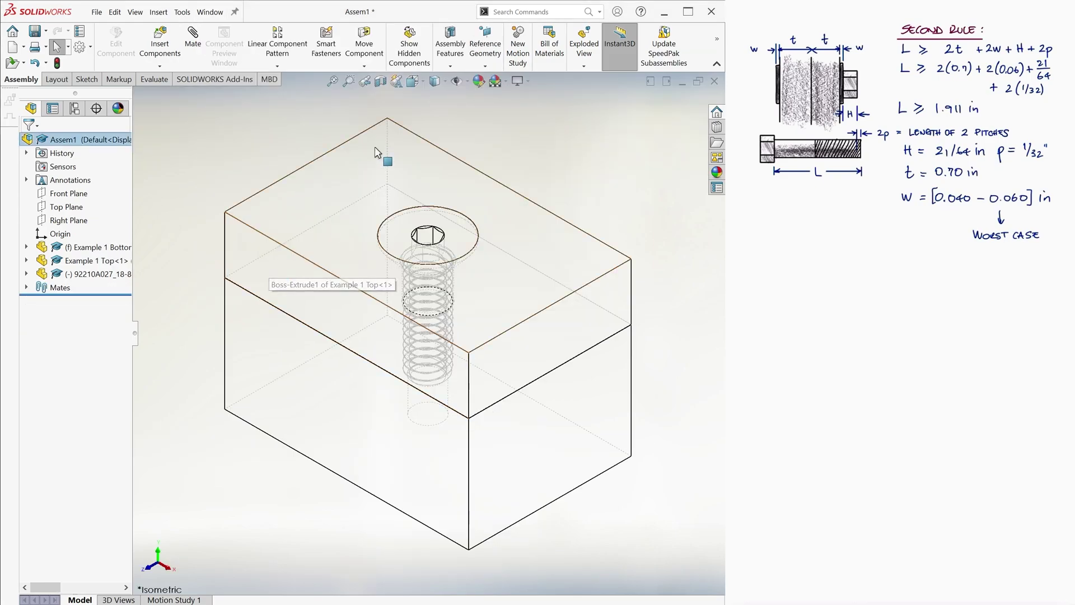
left_click(436, 81)
left_click(436, 98)
right_click(84, 273)
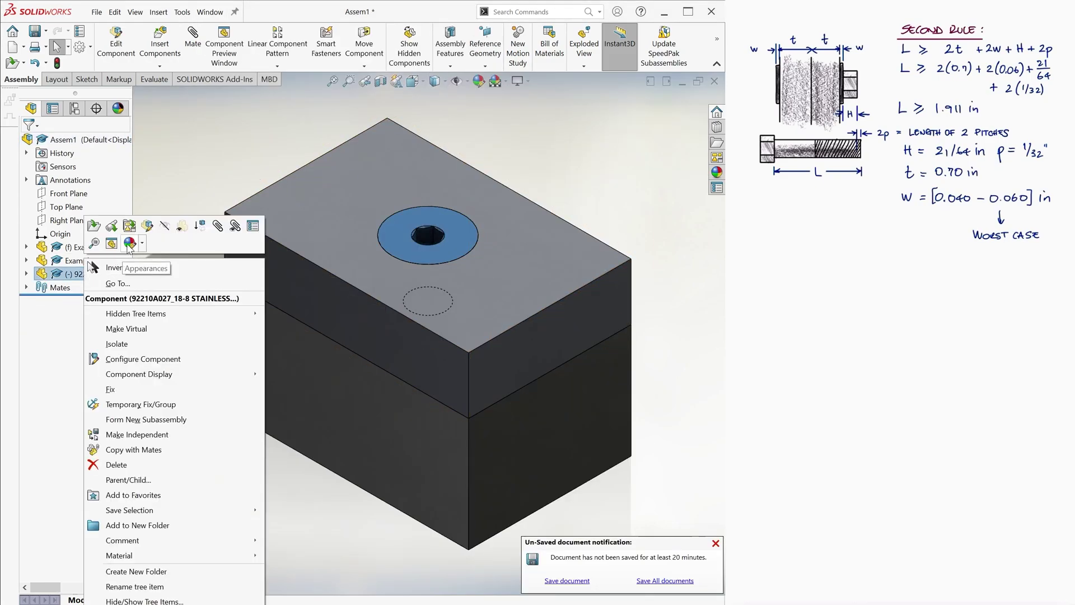
left_click(116, 465)
left_click(482, 117)
Enable Toolbox and add a Smart Fastener flat head screw to the countersunk hole.
left_click(182, 12)
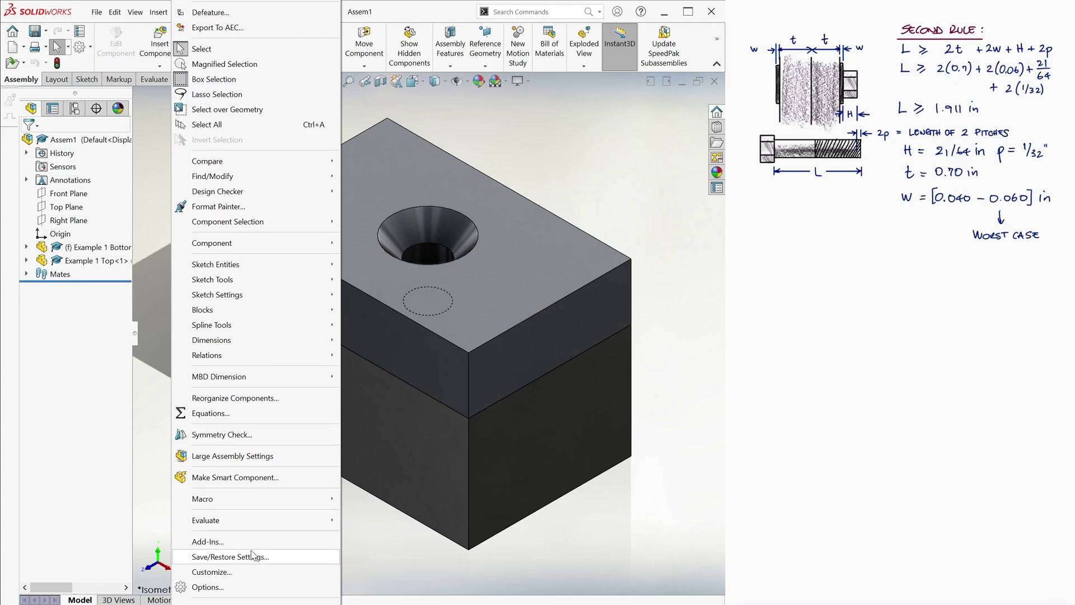
left_click(235, 542)
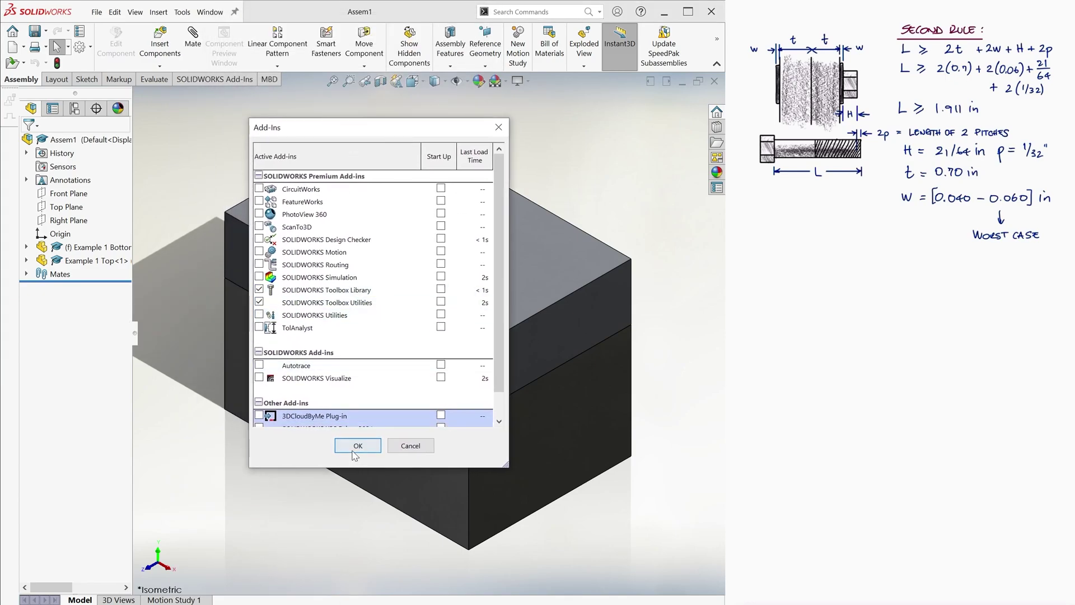
left_click(353, 445)
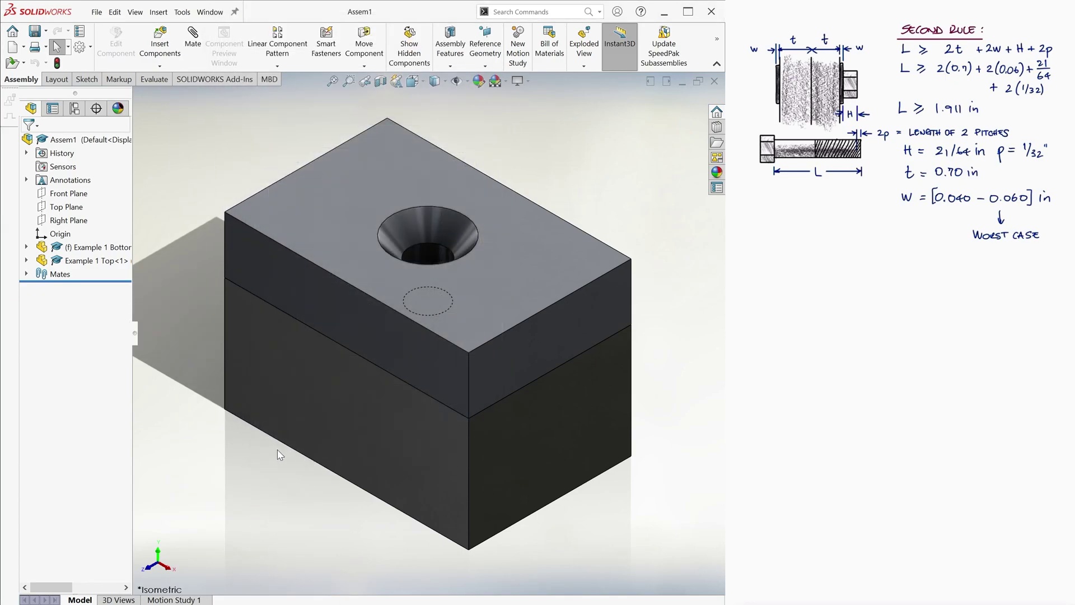
left_click(326, 40)
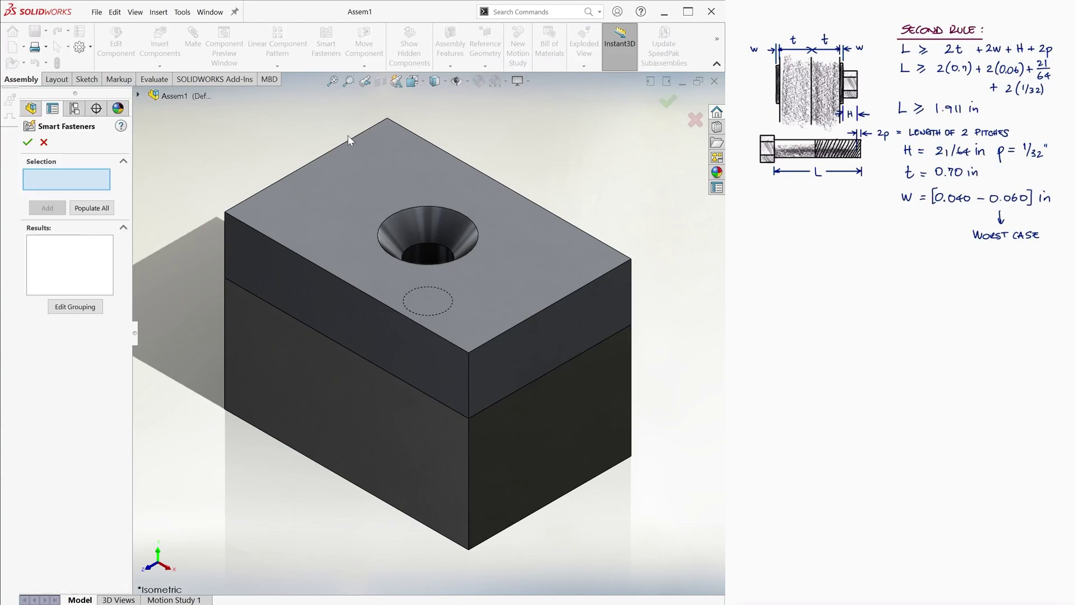
left_click(429, 220)
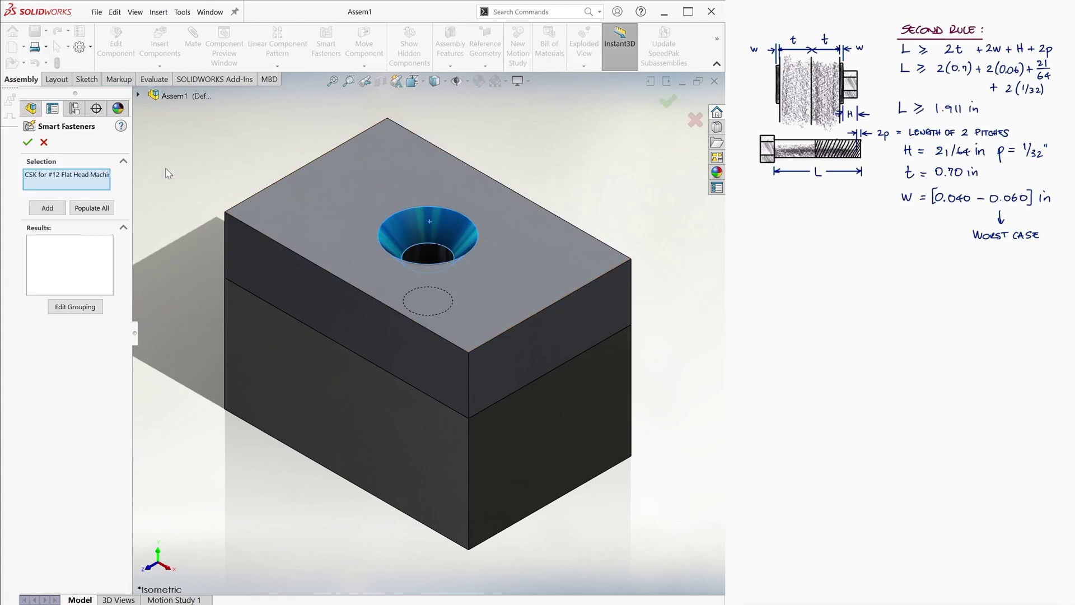
left_click(47, 207)
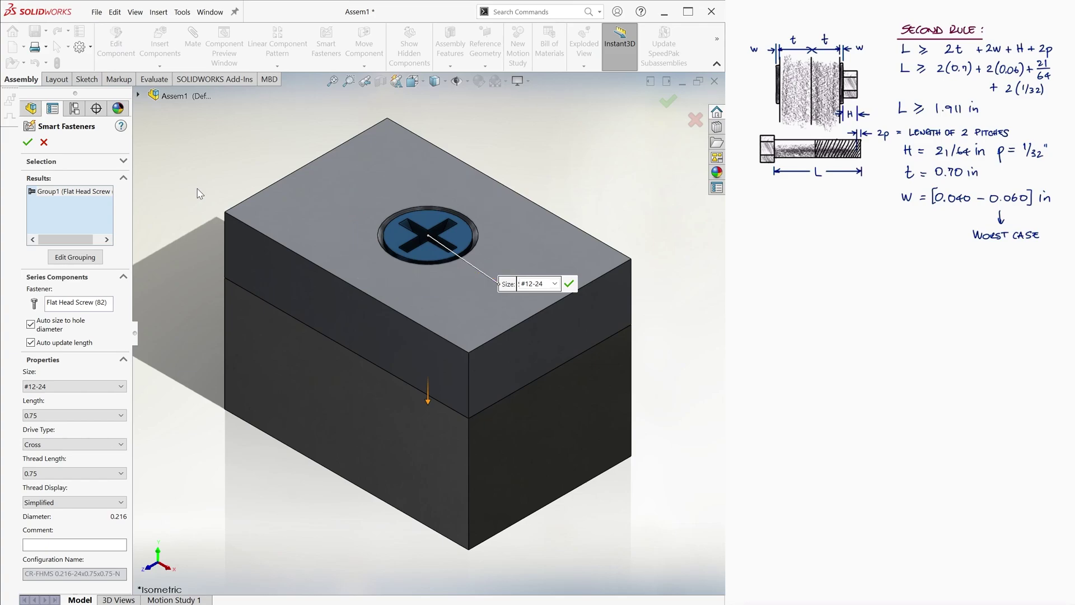
left_click(569, 284)
middle_click_drag(576, 249, 495, 146)
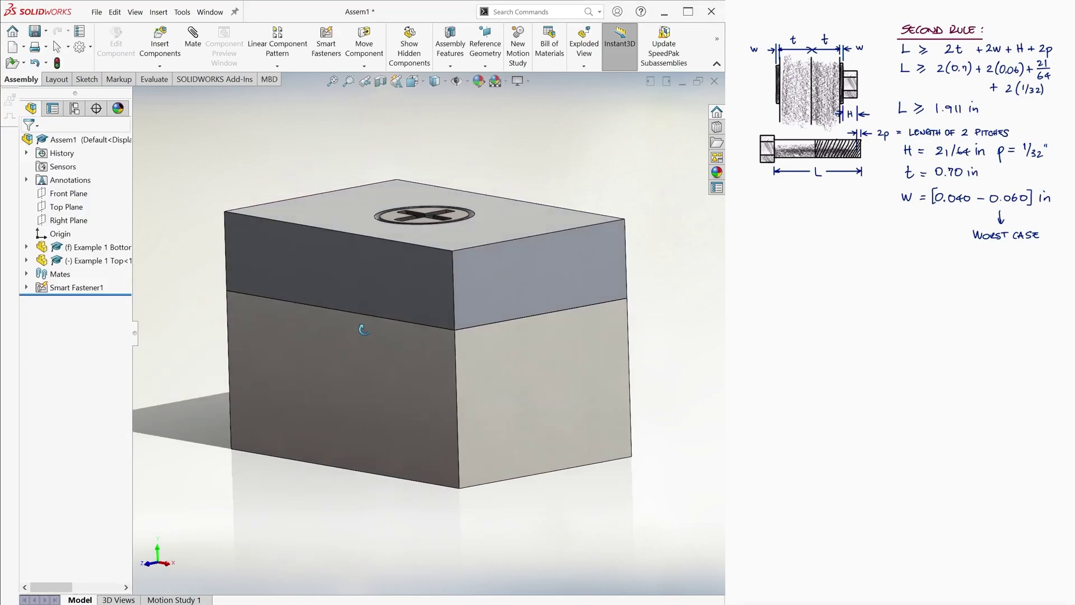
Switch Assem1 to Hidden Lines Visible in isometric view to expose the flat head screw.
left_click(440, 80)
left_click(440, 128)
key("ctrl+7")
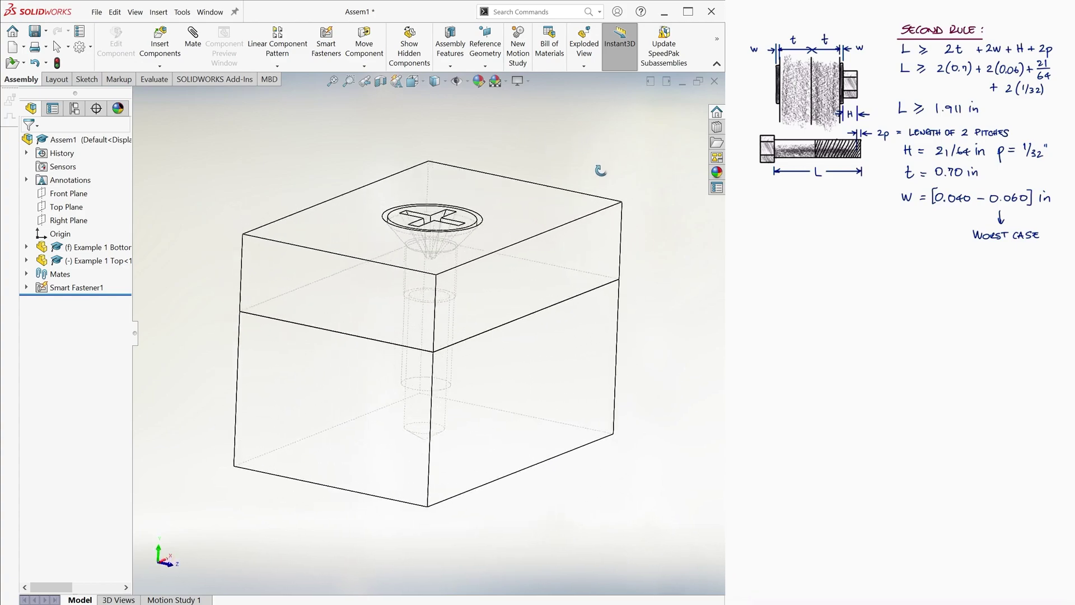